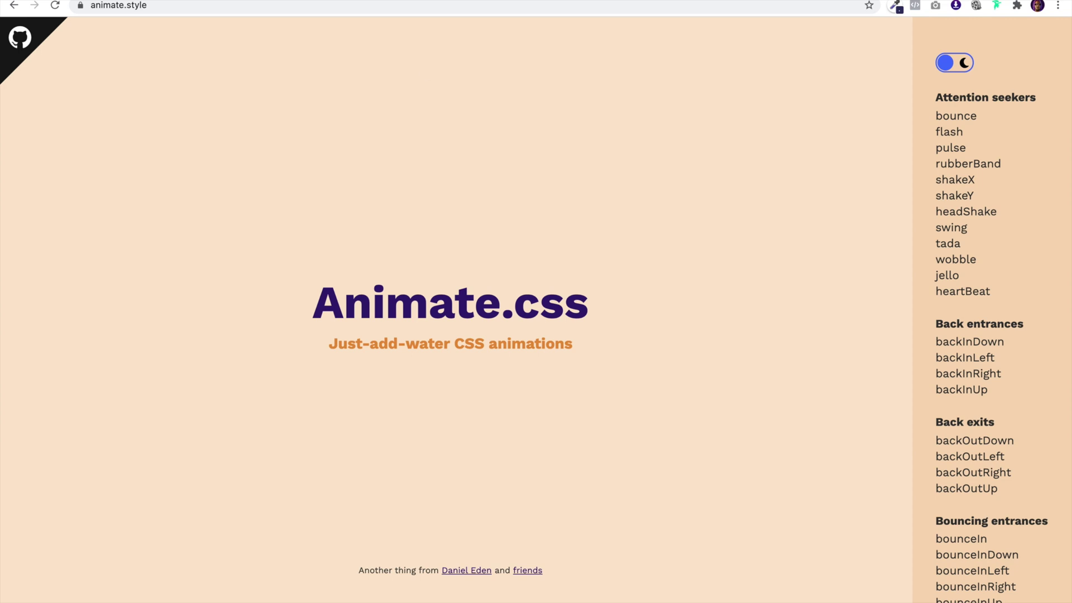
Switch to the headphones landing page draft preview and scroll through it to the GET 50% OFF COUPON button
{"action": "left_click", "coordinate": [357, 10]}
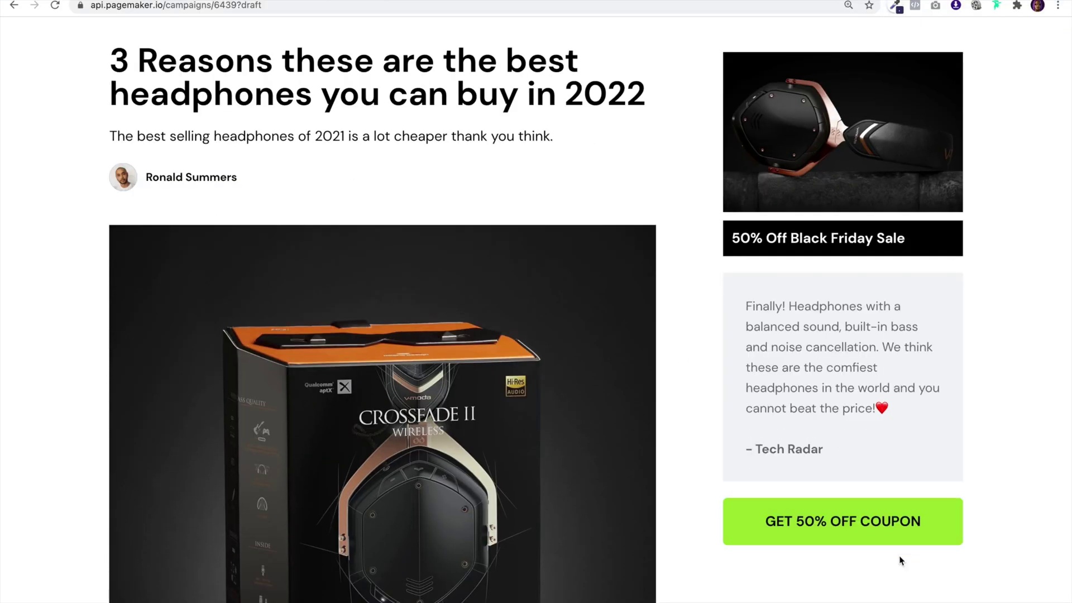
{"action": "left_click_drag", "start_coordinate": [888, 409], "coordinate": [804, 365]}
{"action": "left_click", "coordinate": [628, 180]}
{"action": "scroll", "coordinate": [616, 197], "scroll_direction": "down", "scroll_amount": 10}
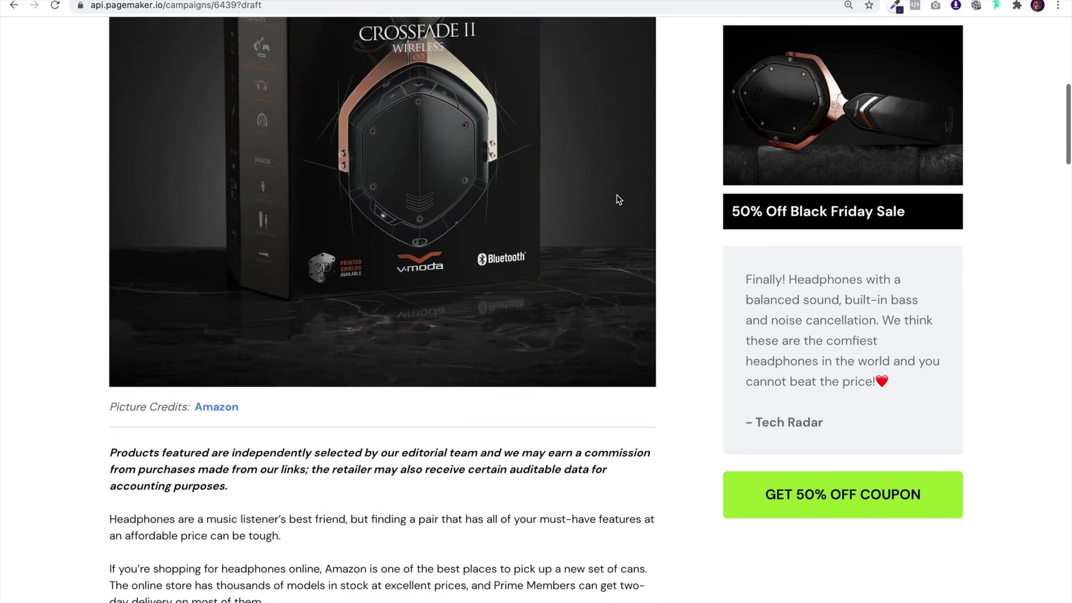
{"action": "scroll", "coordinate": [617, 199], "scroll_direction": "down", "scroll_amount": 4}
{"action": "scroll", "coordinate": [617, 199], "scroll_direction": "up", "scroll_amount": 4}
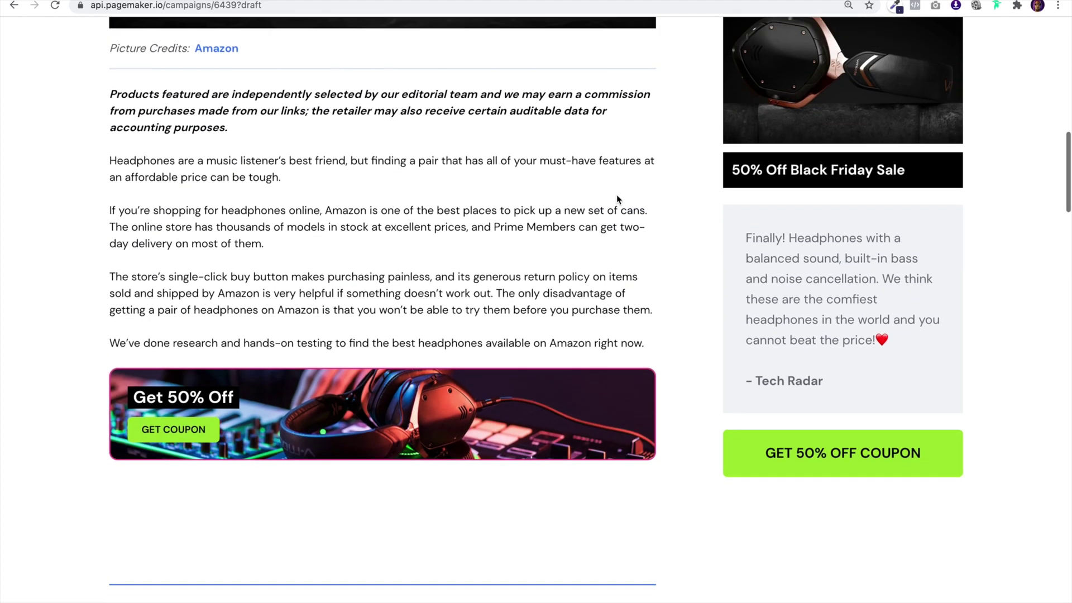
{"action": "scroll", "coordinate": [617, 196], "scroll_direction": "up", "scroll_amount": 9}
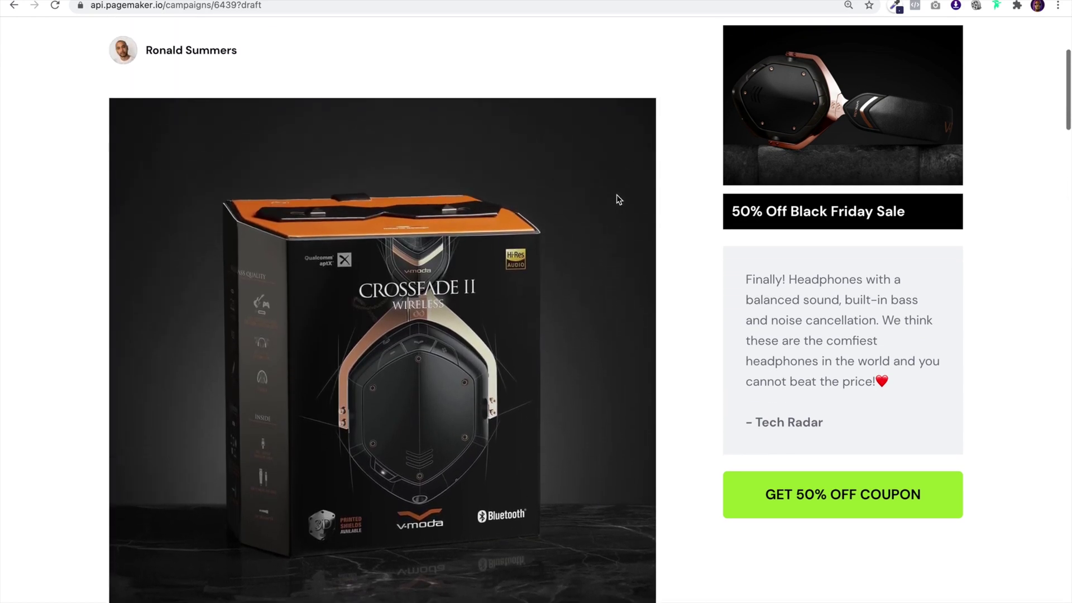
{"action": "scroll", "coordinate": [617, 199], "scroll_direction": "up", "scroll_amount": 2}
{"action": "scroll", "coordinate": [696, 391], "scroll_direction": "down", "scroll_amount": 2}
{"action": "scroll", "coordinate": [696, 391], "scroll_direction": "up", "scroll_amount": 2}
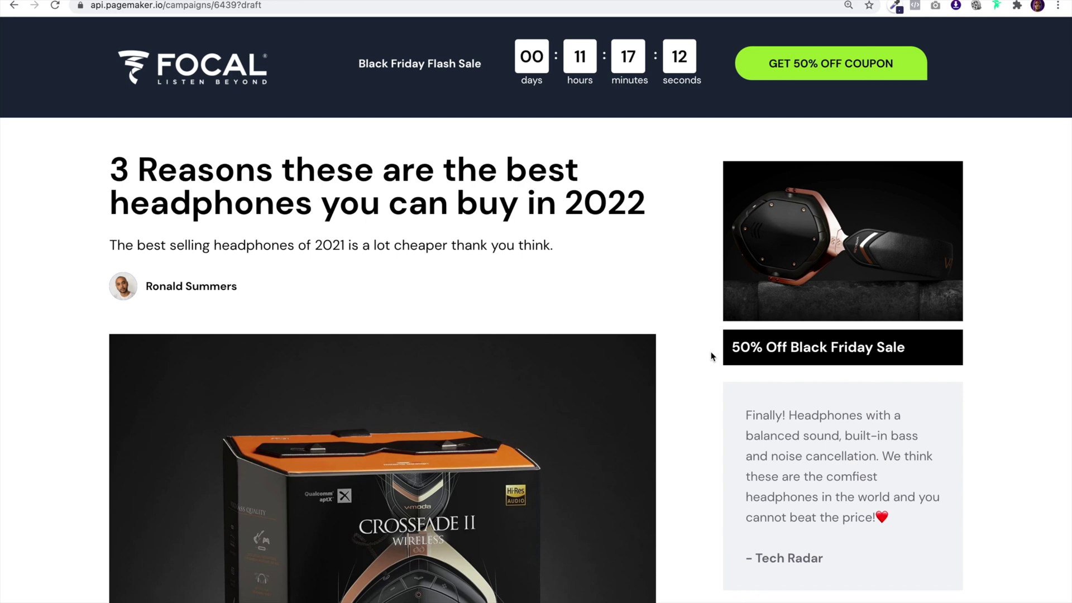
{"action": "scroll", "coordinate": [757, 394], "scroll_direction": "down", "scroll_amount": 4}
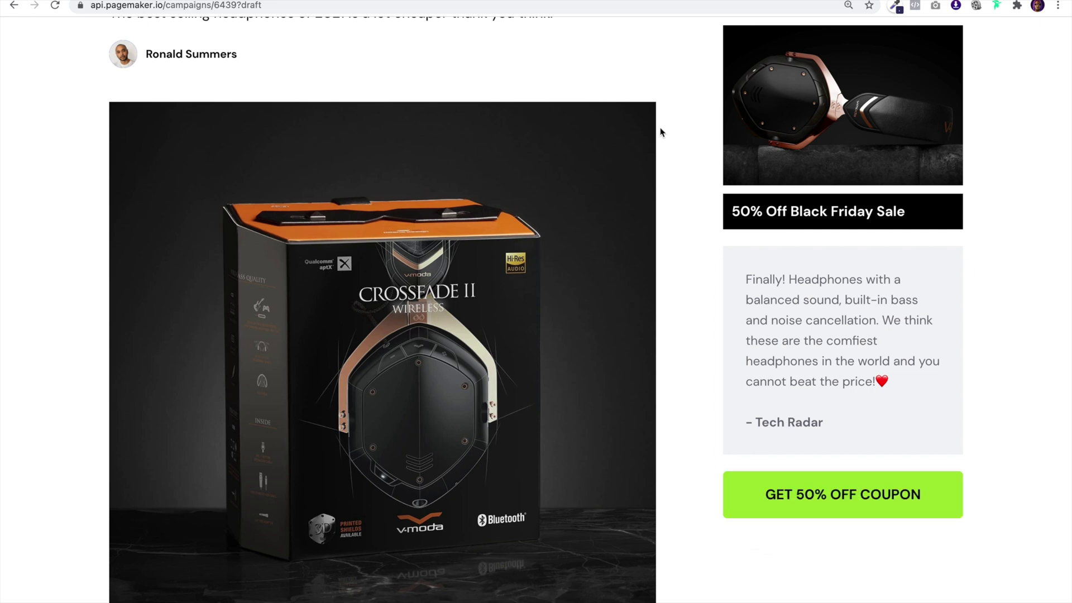
Glance at the animating-elements tutorial post, ending on the animate.style demo site
{"action": "left_click", "coordinate": [582, 1]}
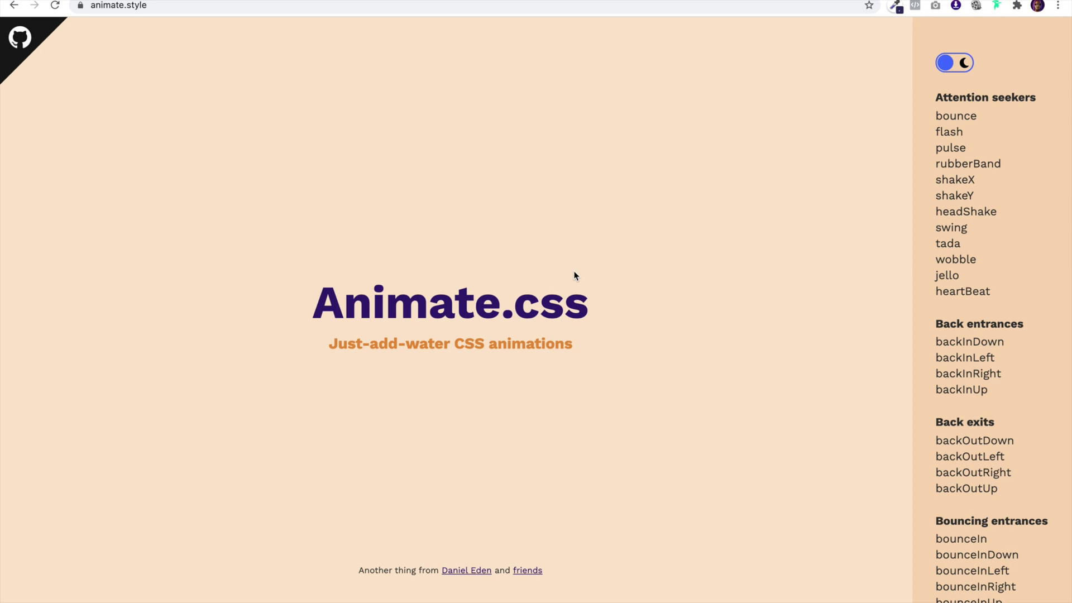
{"action": "left_click", "coordinate": [23, 2]}
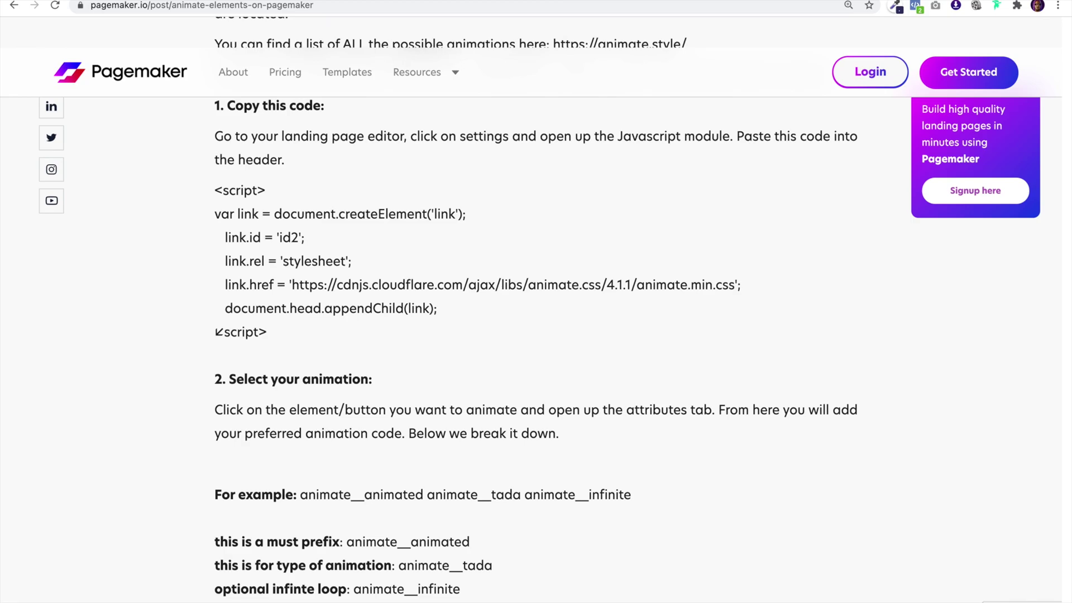
{"action": "left_click", "coordinate": [582, 1]}
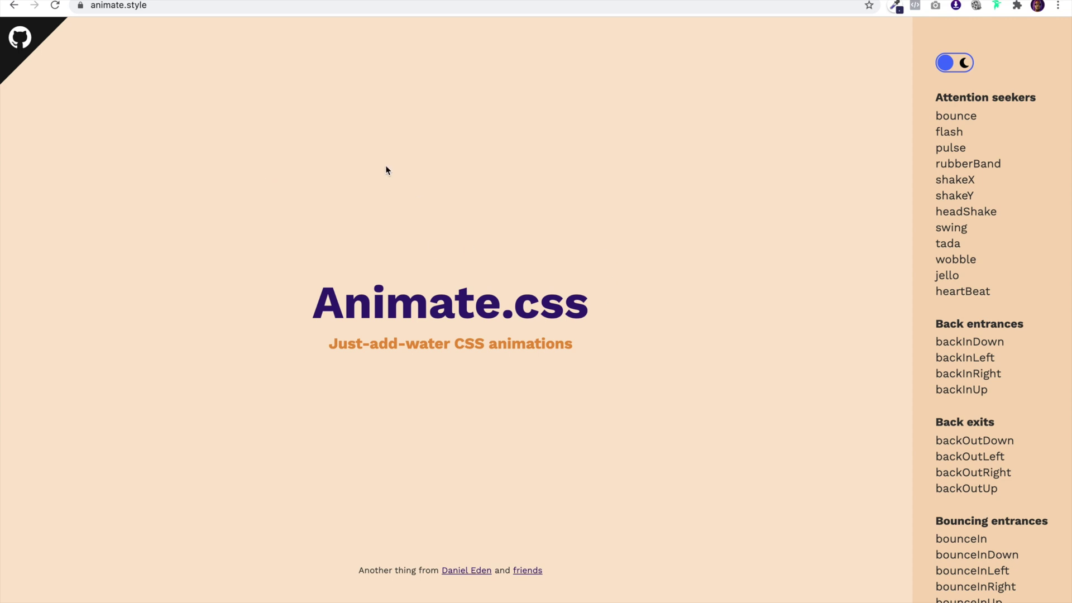
Preview the bounce, flash, pulse, rubberBand and shakeX attention-seeker animations on the demo title
{"action": "scroll", "coordinate": [818, 276], "scroll_direction": "down", "scroll_amount": 4}
{"action": "scroll", "coordinate": [819, 276], "scroll_direction": "up", "scroll_amount": 4}
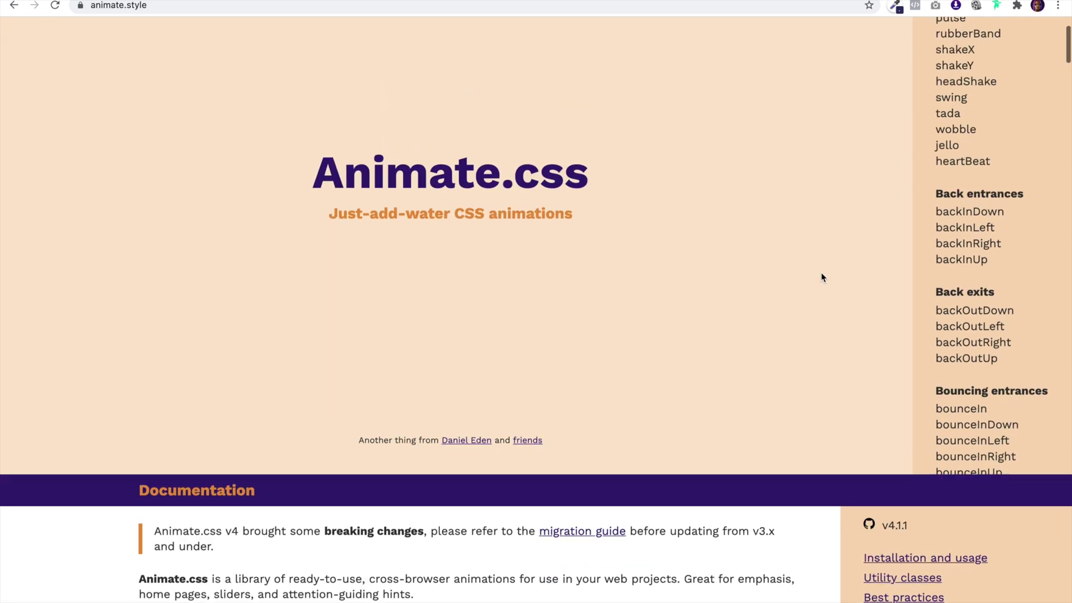
{"action": "scroll", "coordinate": [1039, 285], "scroll_direction": "down", "scroll_amount": 5}
{"action": "scroll", "coordinate": [1039, 285], "scroll_direction": "up", "scroll_amount": 3}
{"action": "scroll", "coordinate": [1039, 285], "scroll_direction": "down", "scroll_amount": 10}
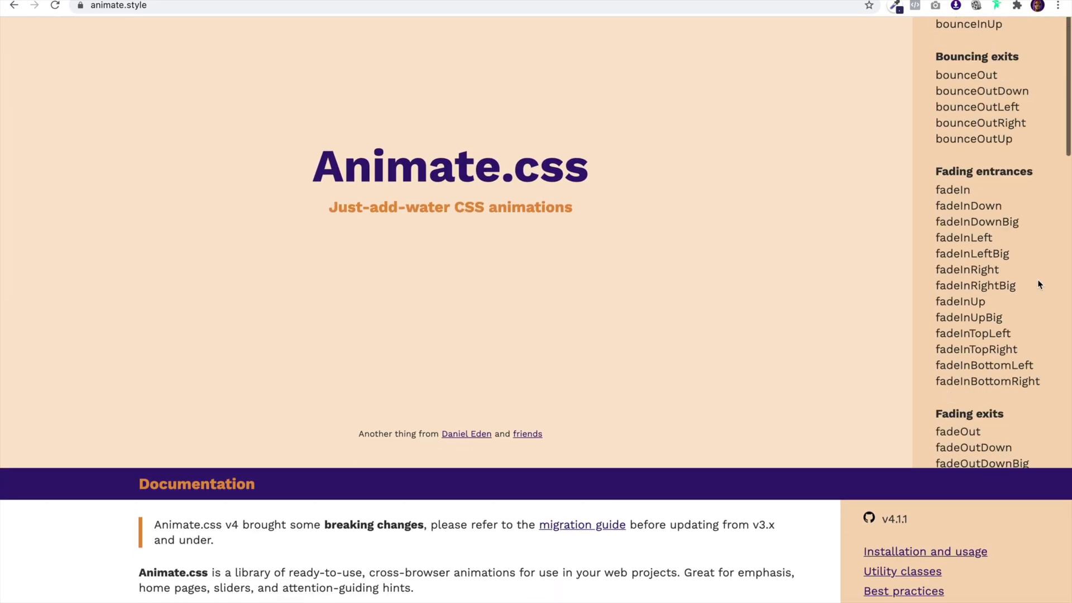
{"action": "scroll", "coordinate": [1038, 284], "scroll_direction": "down", "scroll_amount": 1}
{"action": "scroll", "coordinate": [756, 190], "scroll_direction": "up", "scroll_amount": 3}
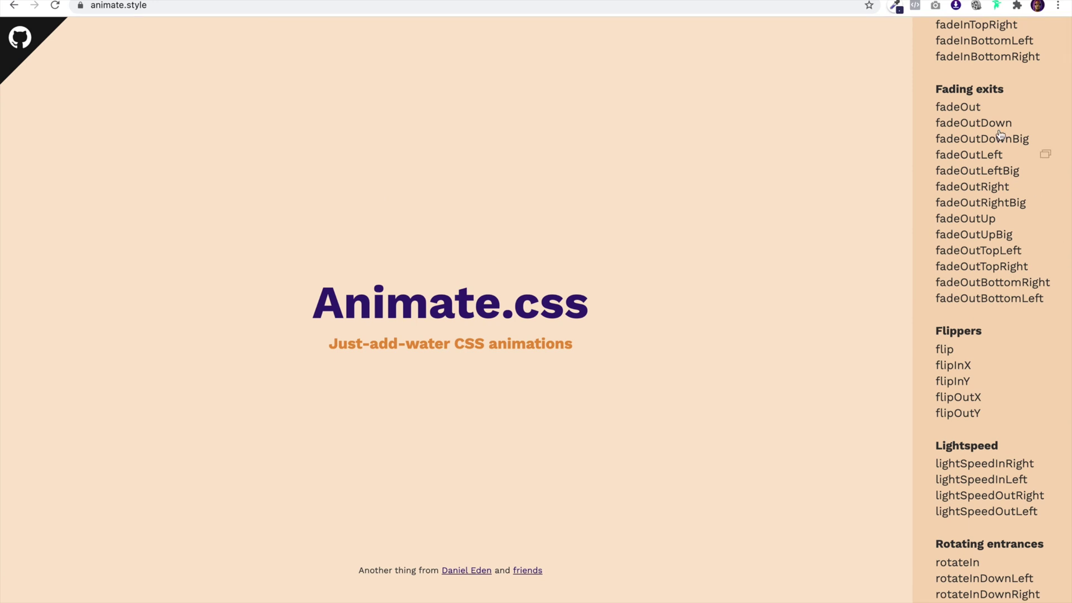
{"action": "scroll", "coordinate": [999, 131], "scroll_direction": "up", "scroll_amount": 15}
{"action": "left_click", "coordinate": [969, 114]}
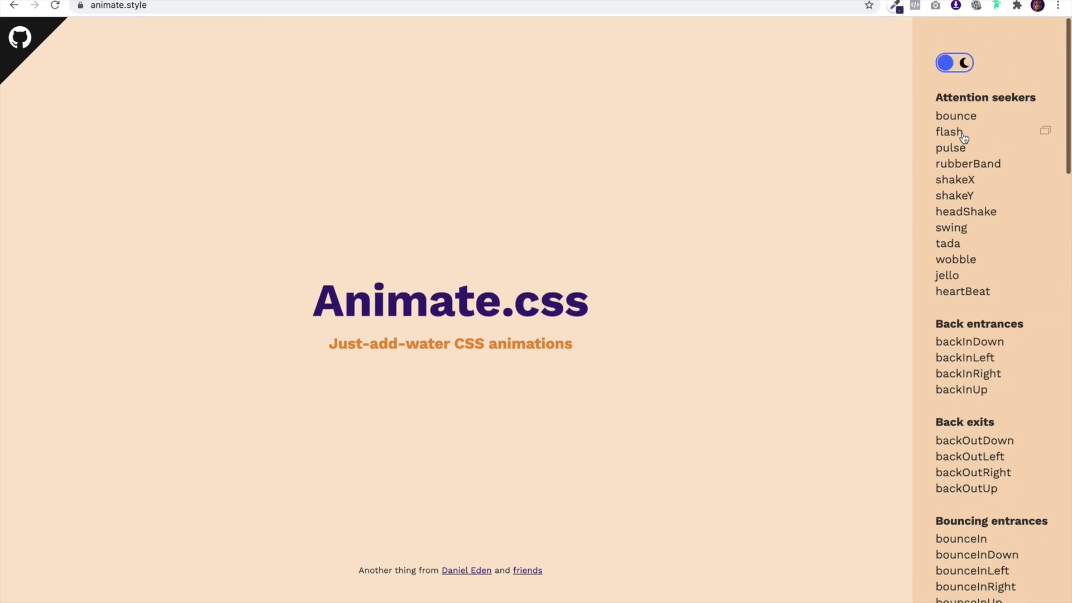
{"action": "left_click", "coordinate": [961, 138]}
{"action": "left_click", "coordinate": [959, 148]}
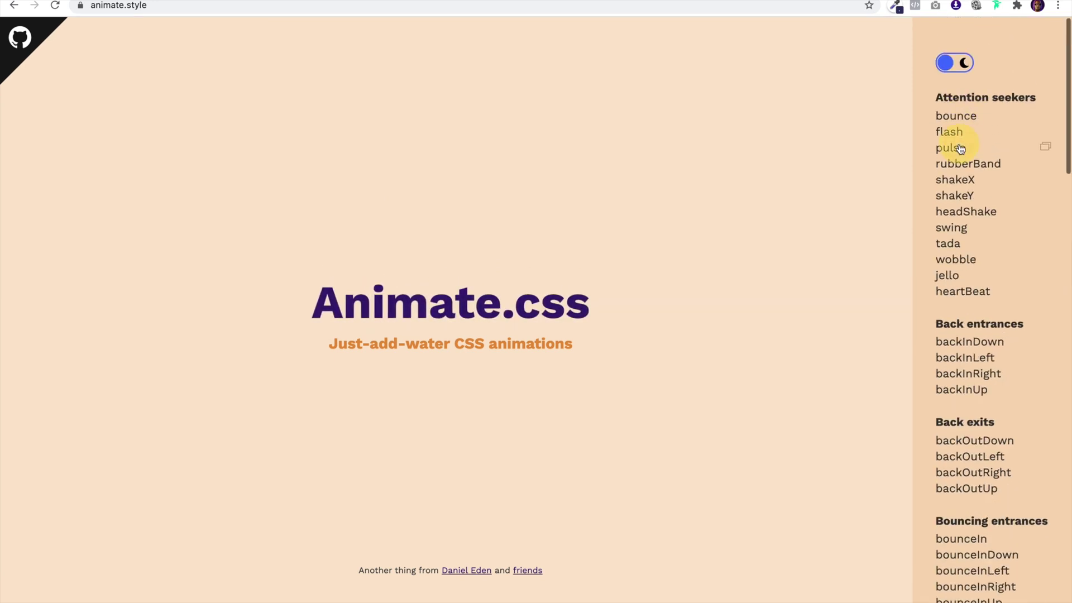
{"action": "left_click", "coordinate": [960, 163]}
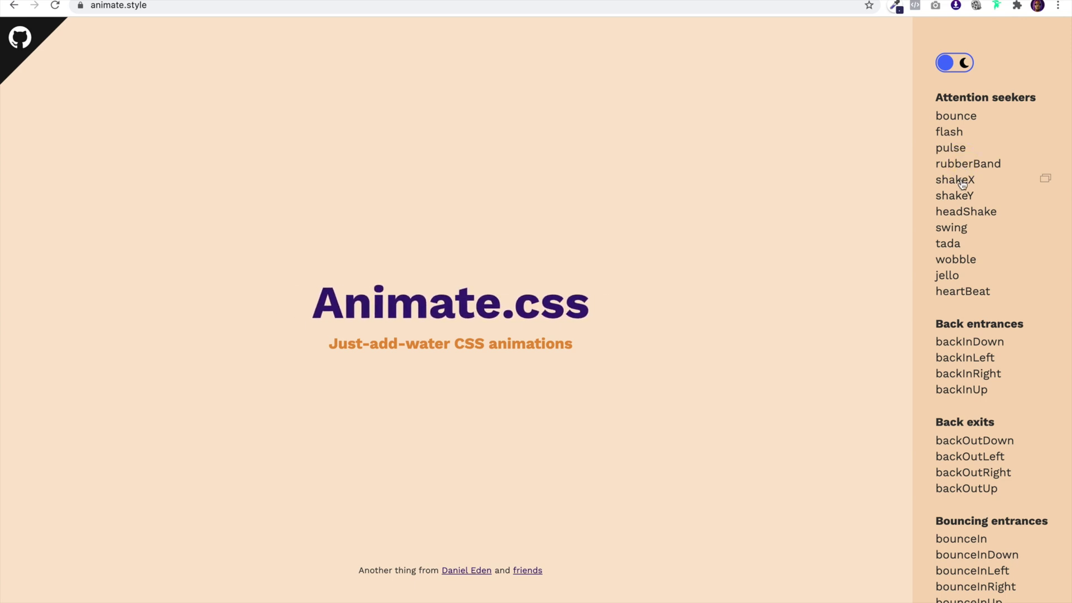
{"action": "left_click", "coordinate": [961, 181]}
Preview the backInDown, backOutLeft and fadeIn entrance and exit animations on the title
{"action": "left_click", "coordinate": [964, 342]}
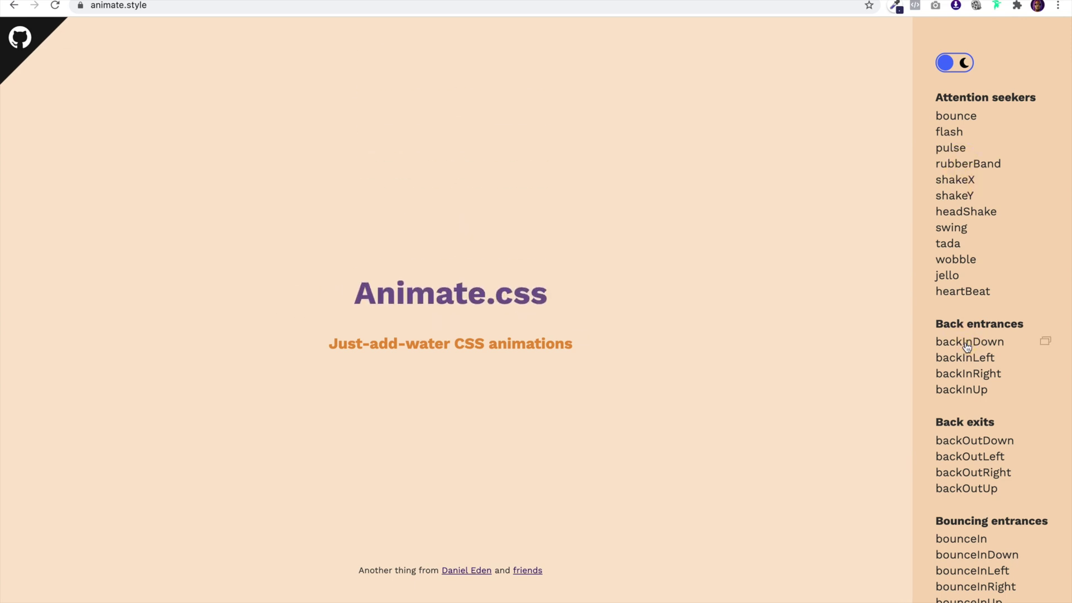
{"action": "left_click", "coordinate": [973, 463]}
{"action": "scroll", "coordinate": [963, 437], "scroll_direction": "down", "scroll_amount": 1}
{"action": "scroll", "coordinate": [963, 437], "scroll_direction": "down", "scroll_amount": 5}
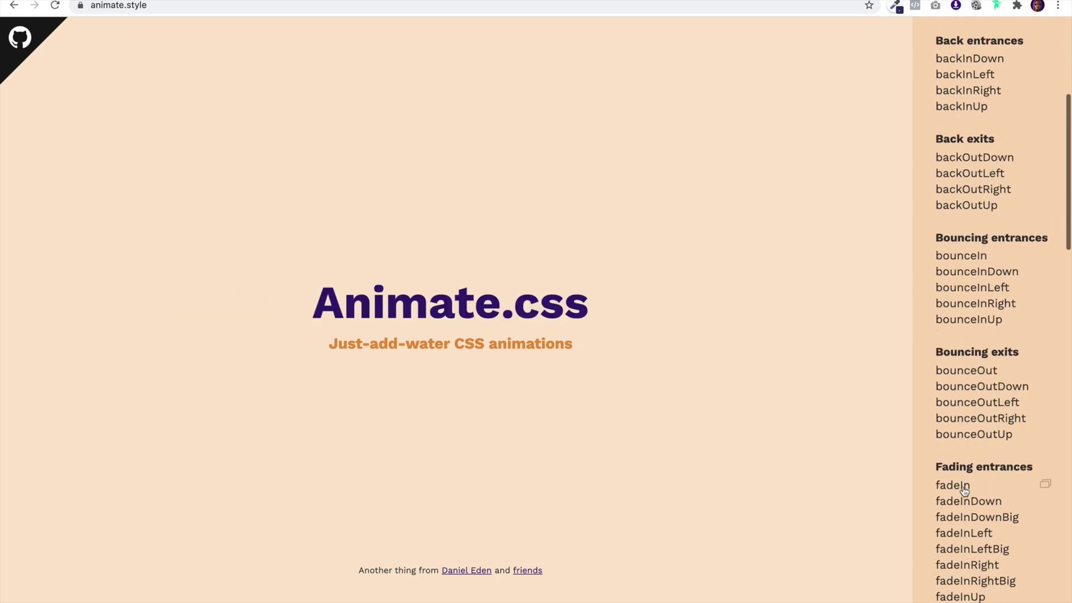
{"action": "left_click", "coordinate": [955, 484]}
{"action": "scroll", "coordinate": [1033, 168], "scroll_direction": "up", "scroll_amount": 5}
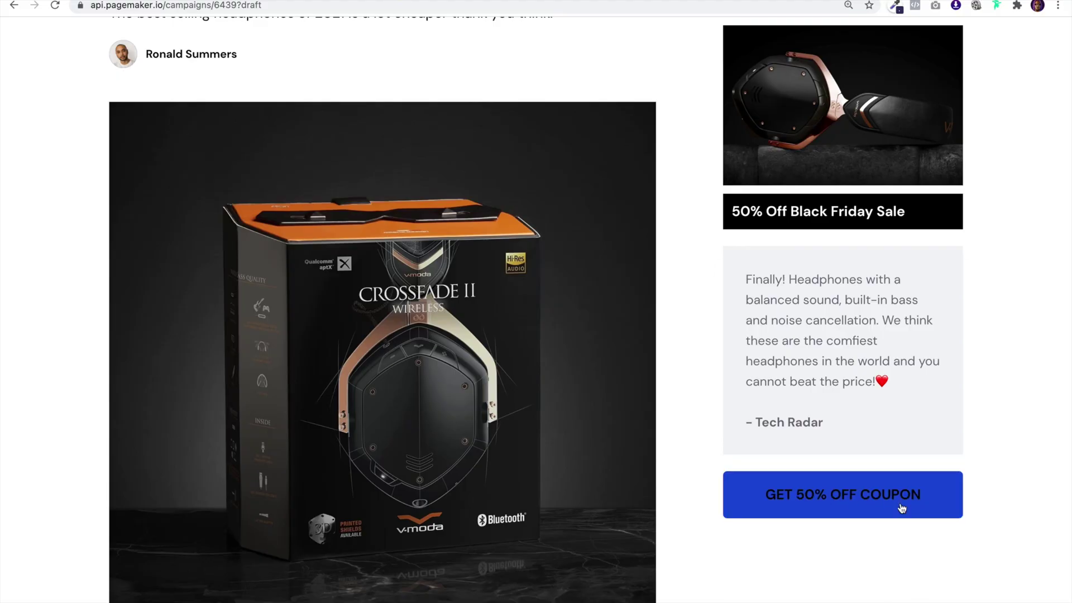
Open the landing page in the editor and copy the seven-line Animate.css script from the tutorial
{"action": "scroll", "coordinate": [789, 442], "scroll_direction": "up", "scroll_amount": 4}
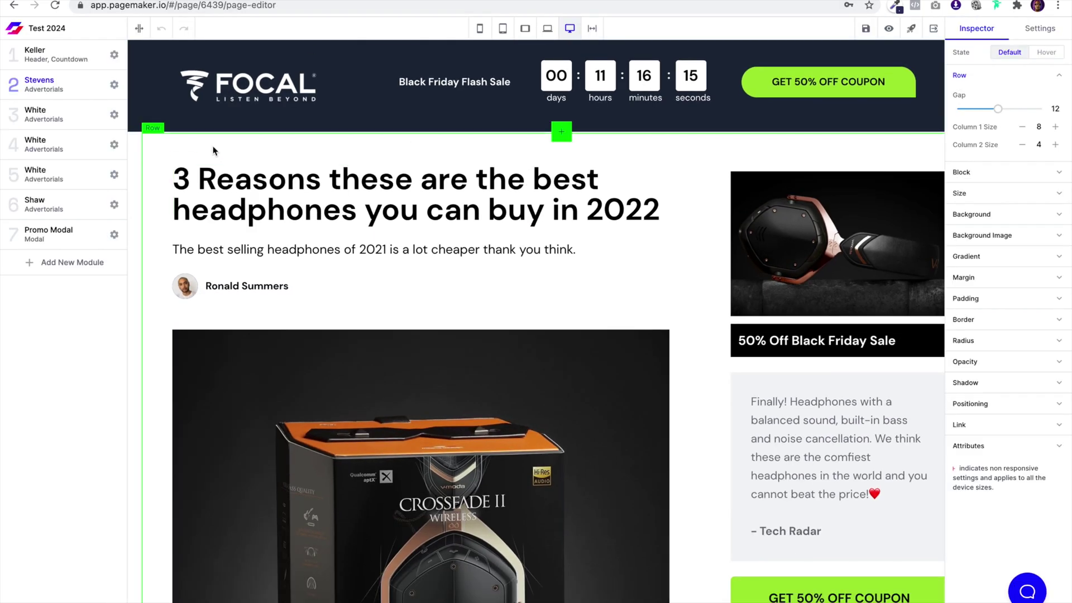
{"action": "left_click", "coordinate": [139, 56]}
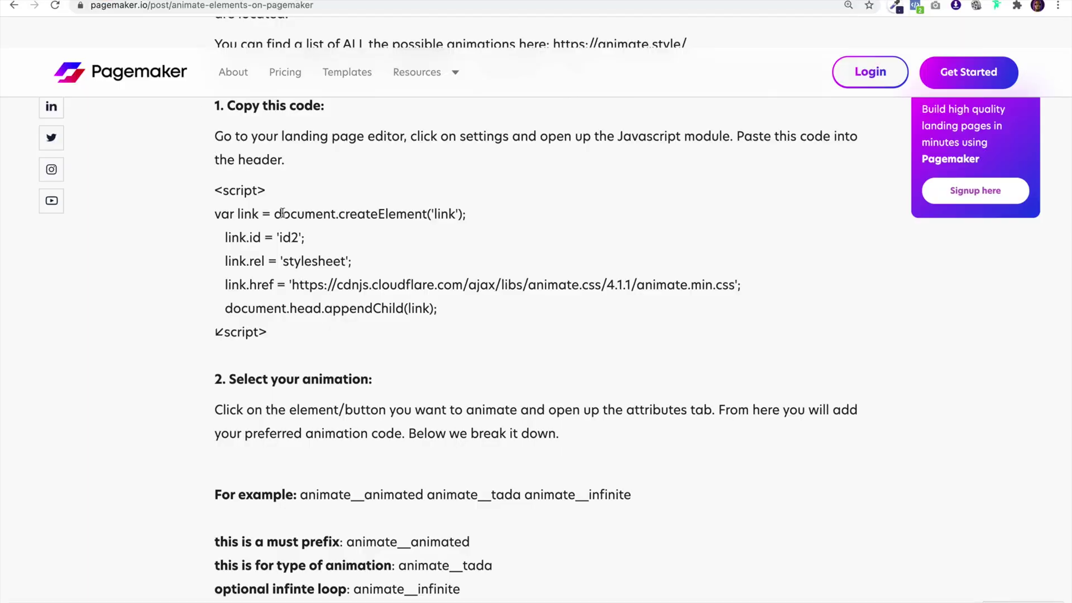
{"action": "scroll", "coordinate": [297, 317], "scroll_direction": "up", "scroll_amount": 1}
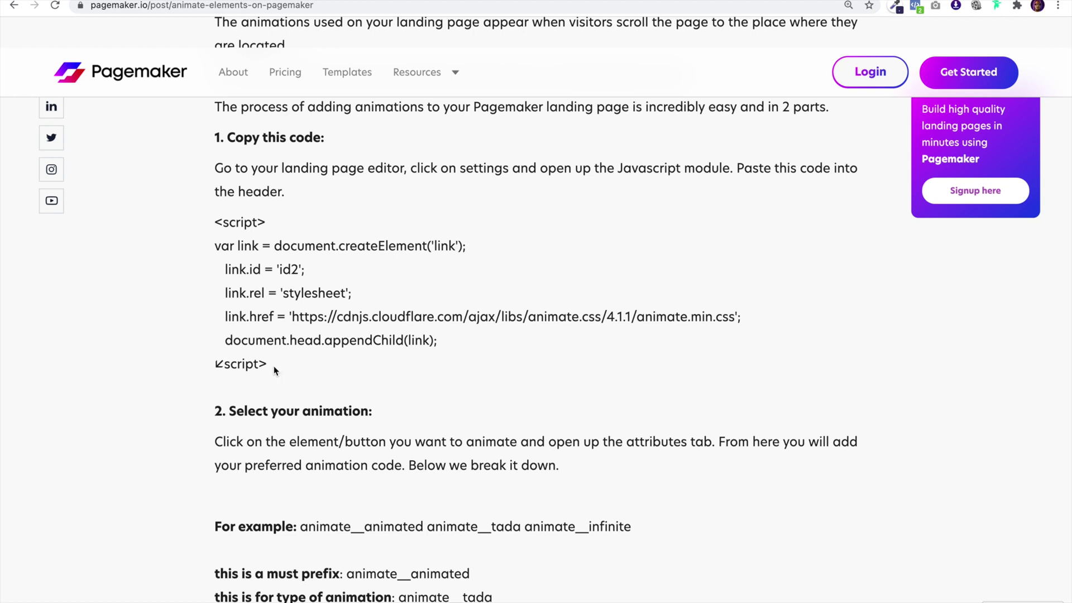
{"action": "left_click_drag", "start_coordinate": [273, 364], "coordinate": [220, 219]}
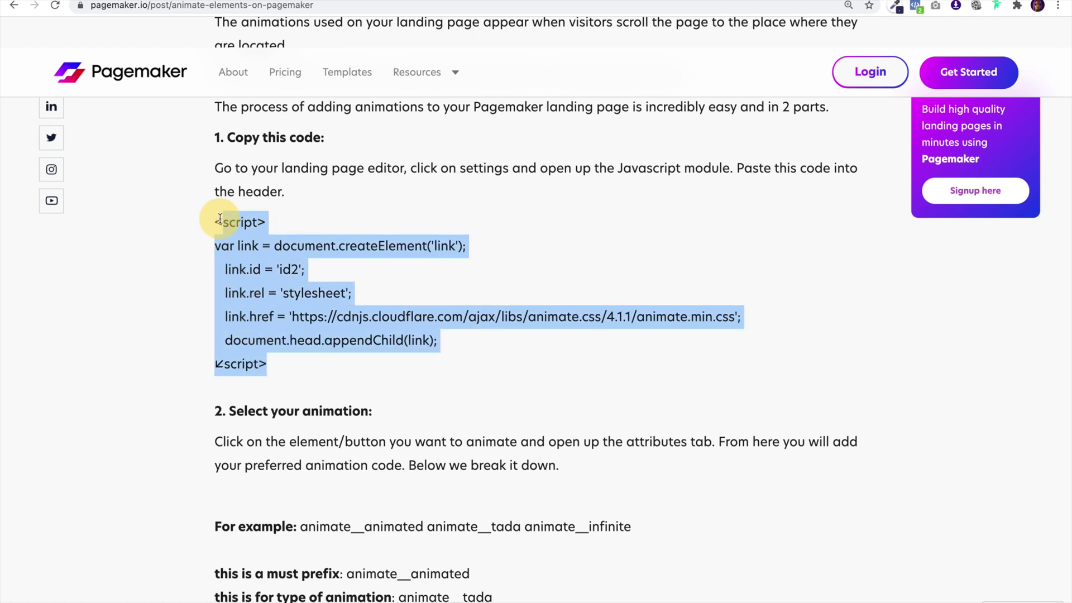
{"action": "right_click", "coordinate": [218, 219]}
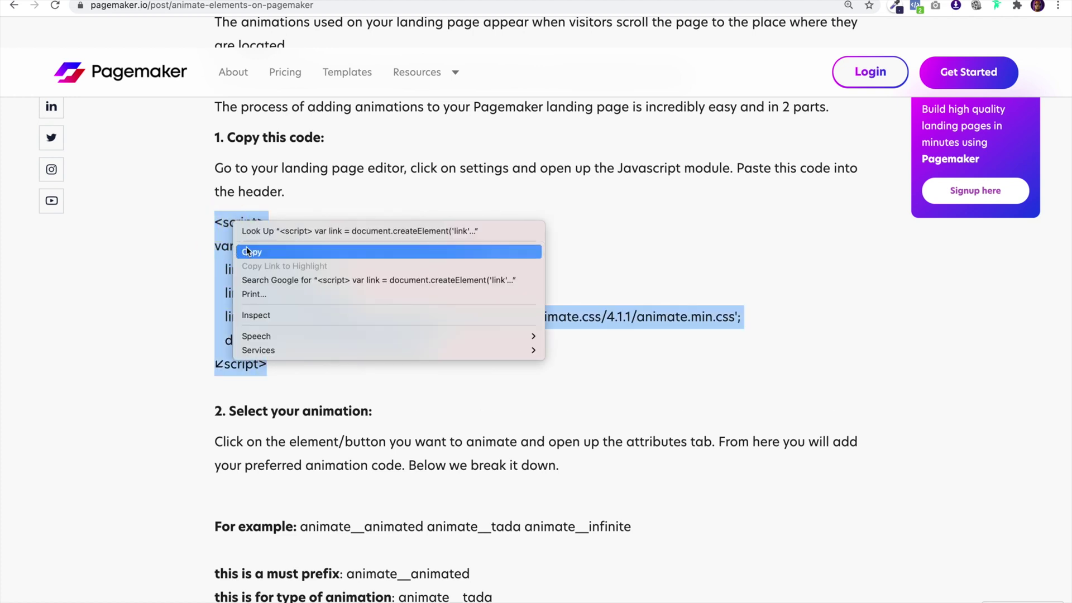
{"action": "left_click", "coordinate": [247, 252]}
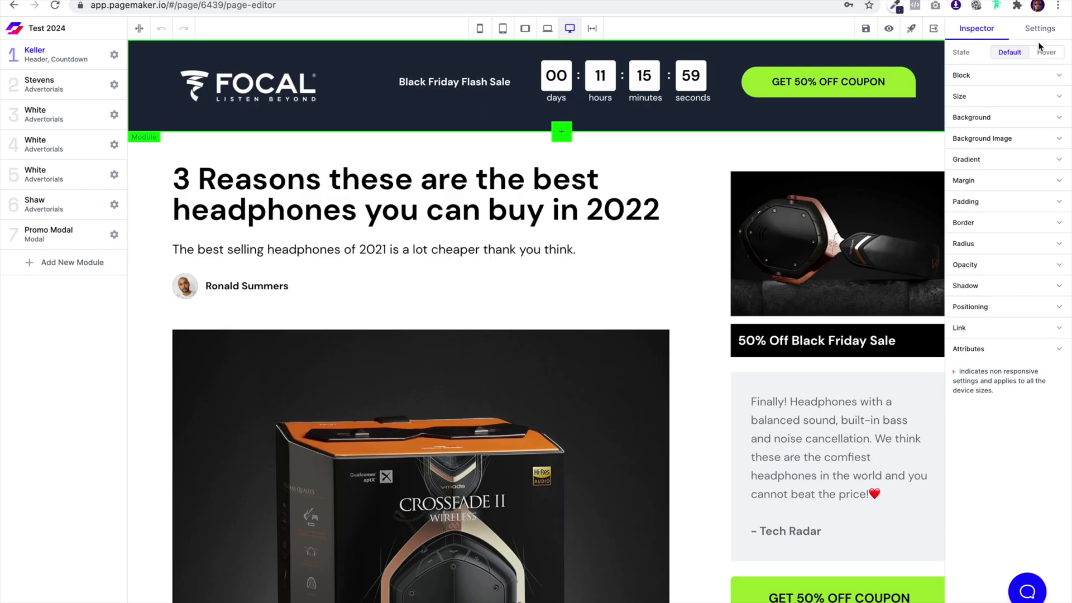
Add a global script 'Flashing Button' with the pasted Animate.css loader, loaded in the page head
{"action": "left_click", "coordinate": [1040, 28]}
{"action": "left_click", "coordinate": [989, 237]}
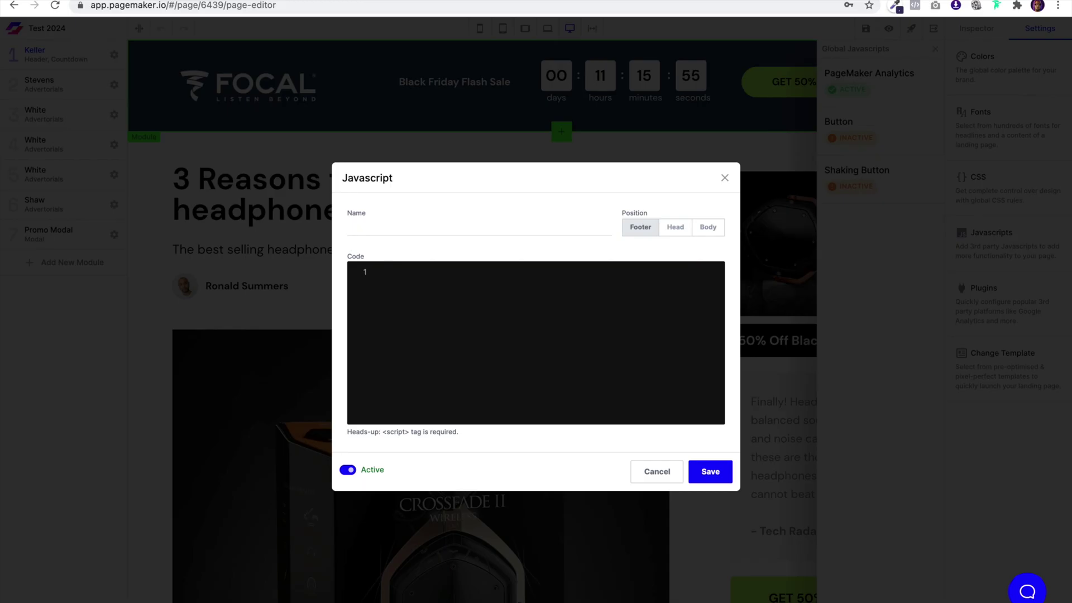
{"action": "left_click", "coordinate": [523, 225]}
{"action": "type", "text": "Flashing Button"}
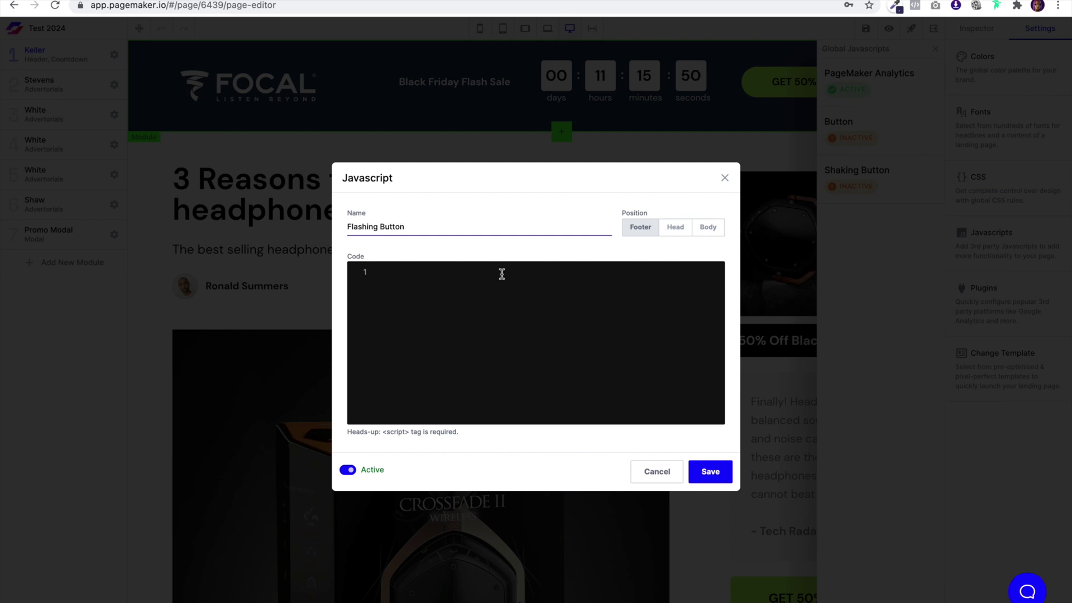
{"action": "left_click", "coordinate": [501, 273]}
{"action": "key", "text": "ctrl+v"}
{"action": "left_click", "coordinate": [676, 226]}
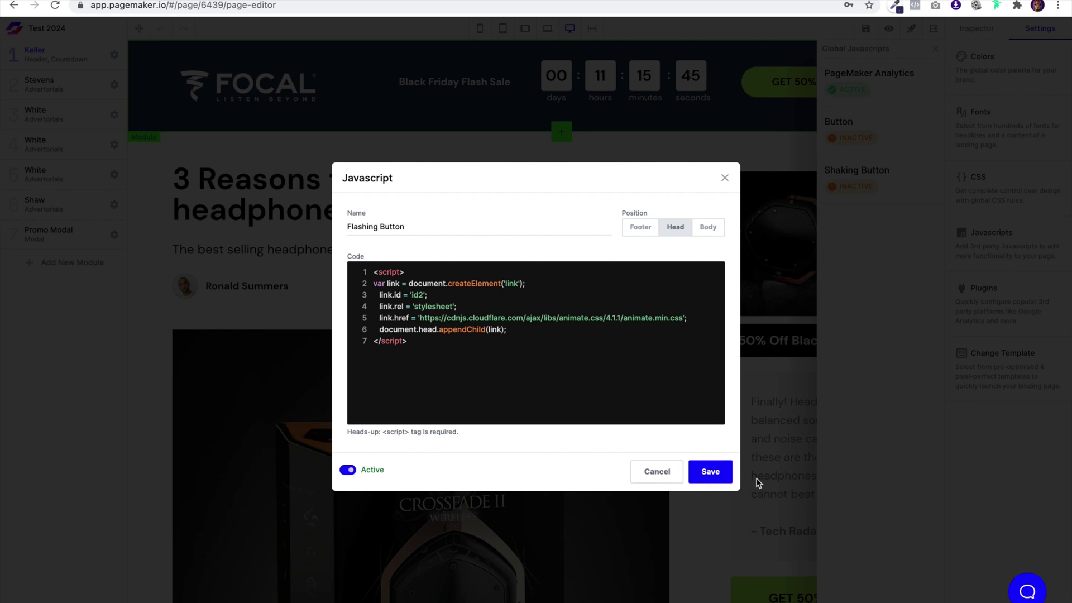
Save the landing page with the new global script and return to the editor
{"action": "left_click", "coordinate": [723, 475]}
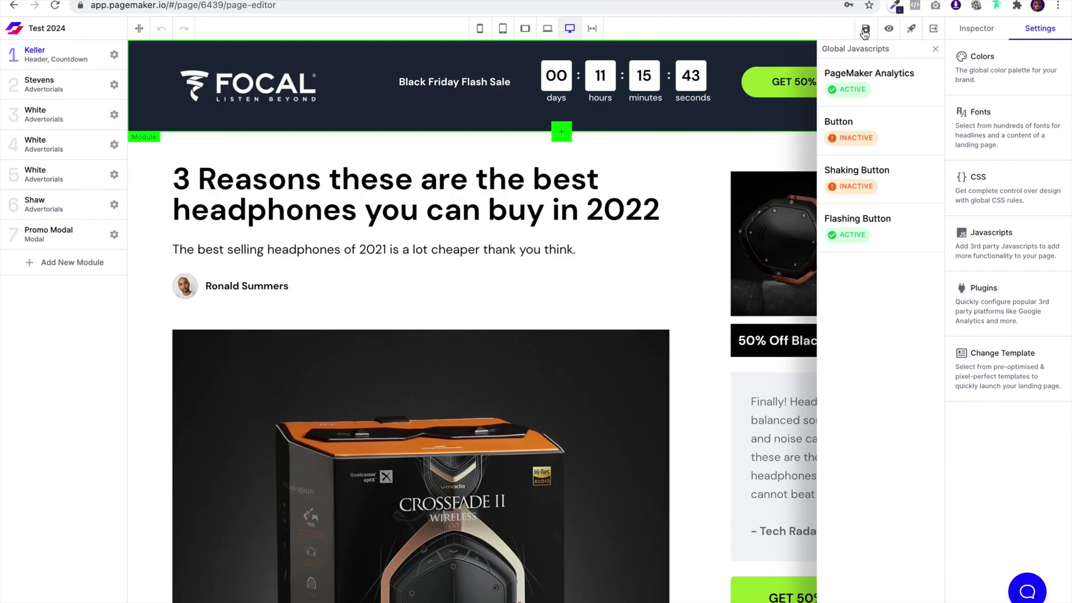
{"action": "left_click", "coordinate": [864, 29]}
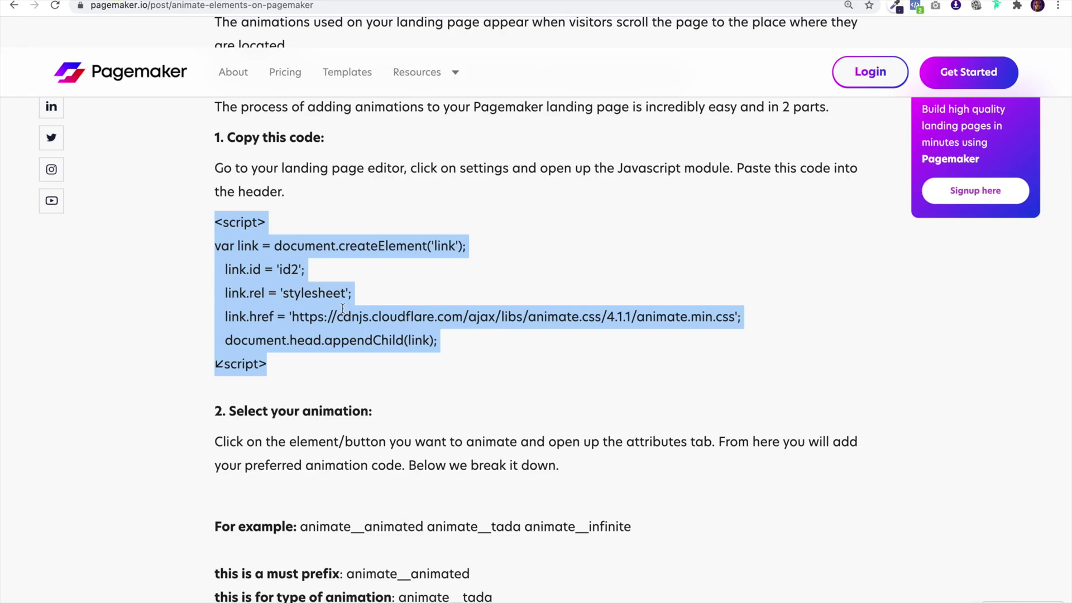
{"action": "scroll", "coordinate": [392, 412], "scroll_direction": "down", "scroll_amount": 2}
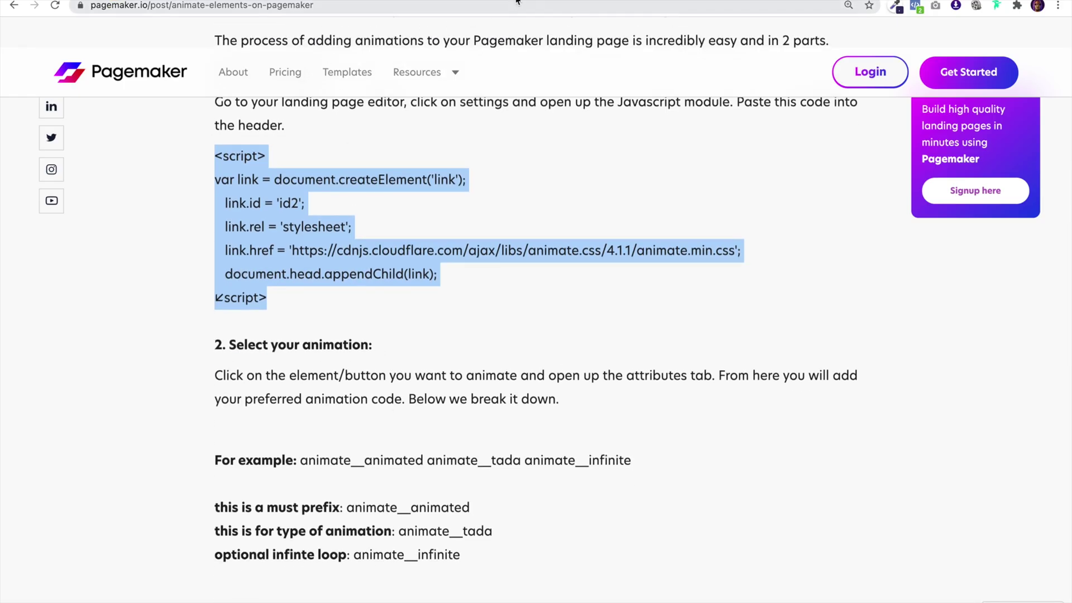
{"action": "left_click", "coordinate": [519, 1]}
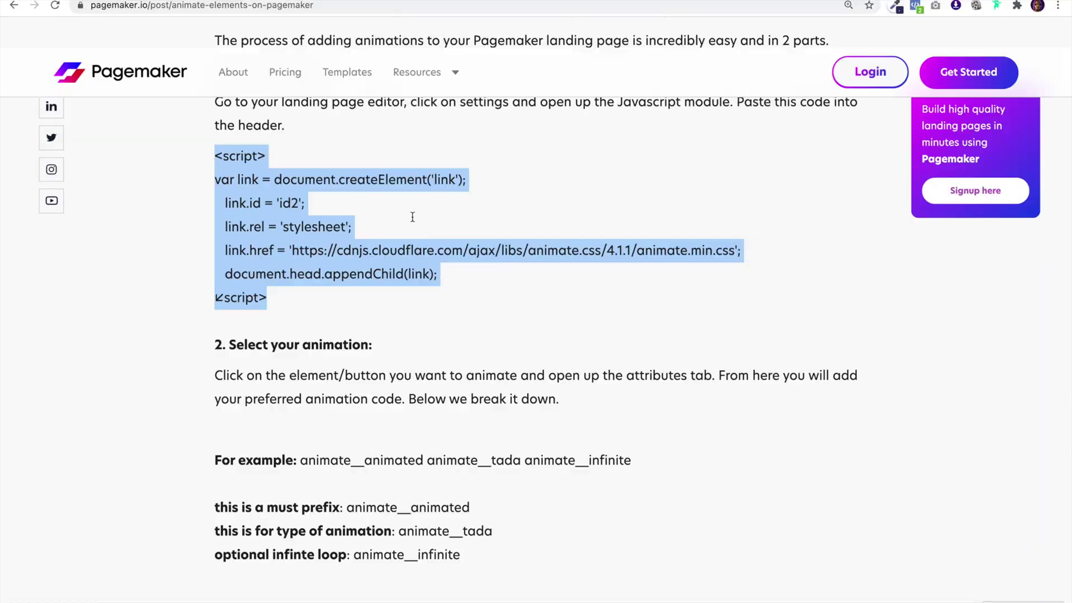
{"action": "left_click", "coordinate": [233, 17]}
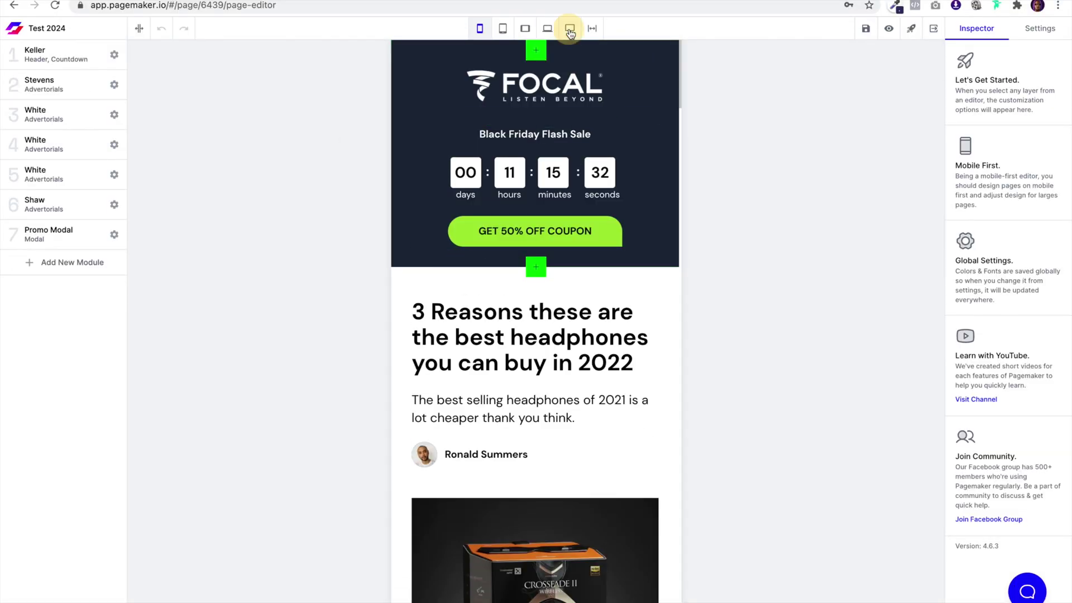
Switch to the desktop layout and select the sidebar GET 50% OFF COUPON button
{"action": "left_click", "coordinate": [569, 28]}
{"action": "scroll", "coordinate": [600, 283], "scroll_direction": "down", "scroll_amount": 3}
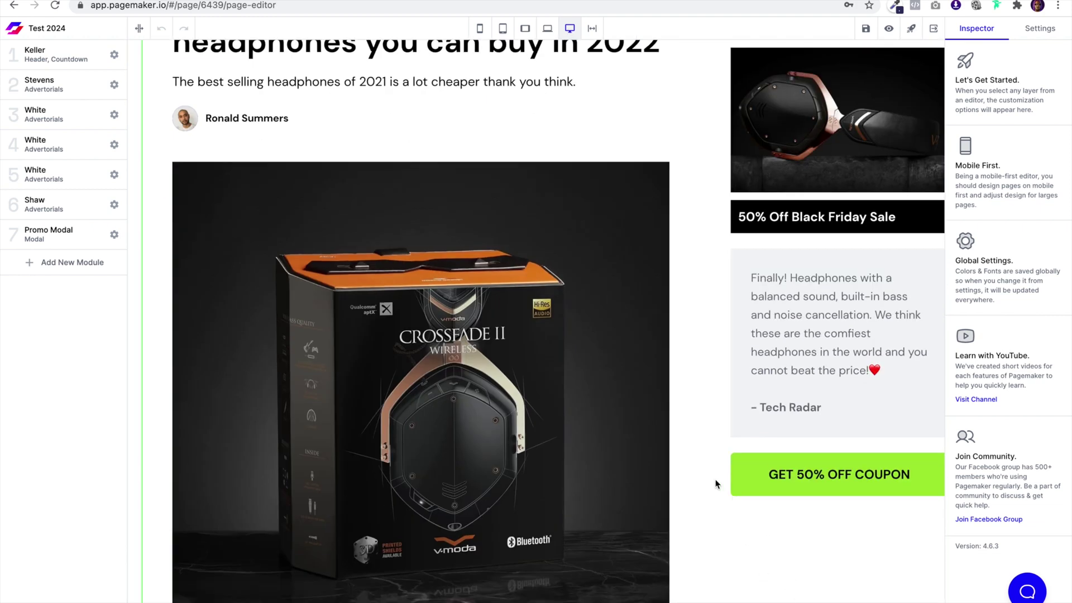
{"action": "left_click", "coordinate": [748, 467]}
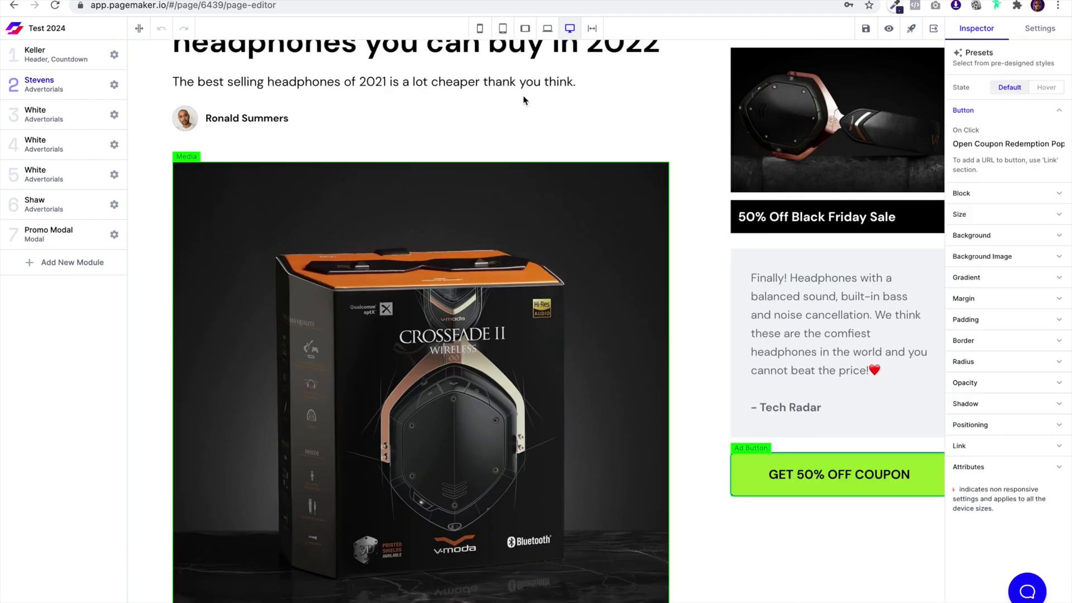
{"action": "left_click", "coordinate": [131, 2]}
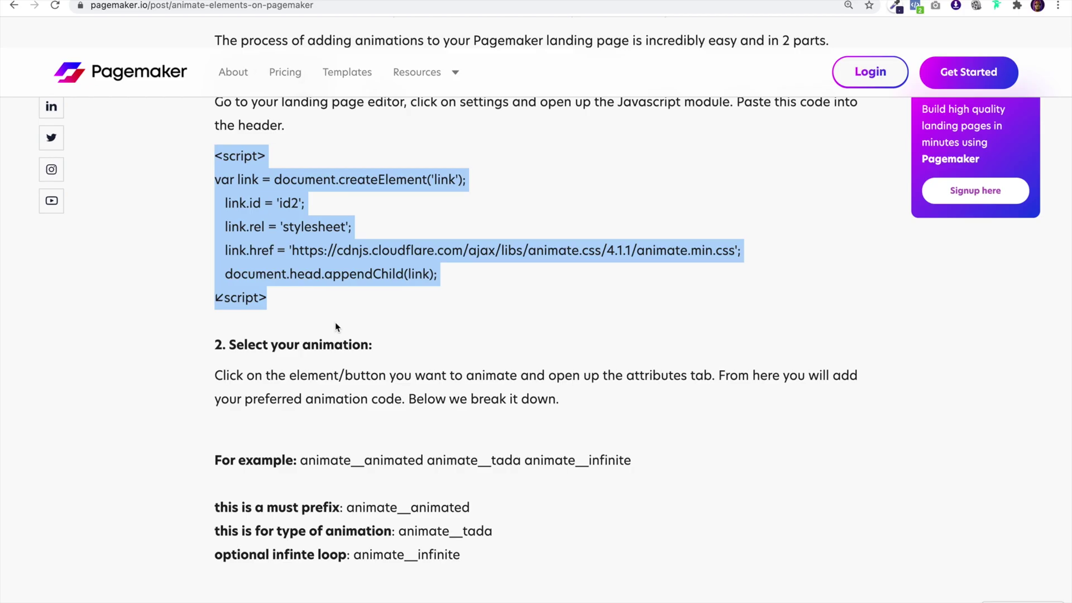
Copy the example classes 'animate__animated animate__tada animate__infinite' from the tutorial
{"action": "left_click_drag", "start_coordinate": [636, 461], "coordinate": [302, 462]}
{"action": "right_click", "coordinate": [341, 453]}
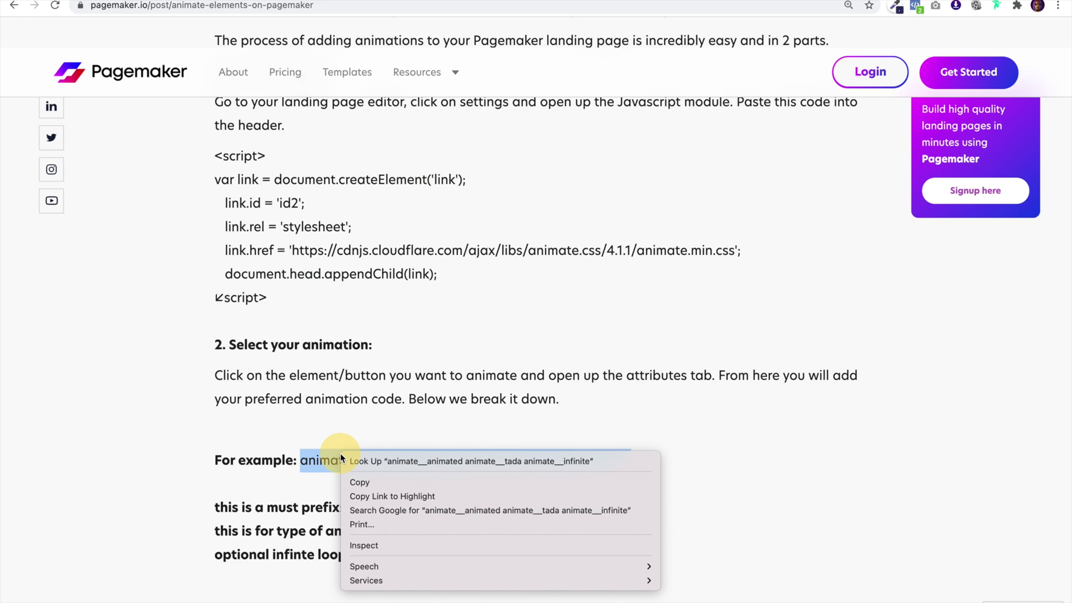
{"action": "left_click", "coordinate": [356, 483]}
{"action": "scroll", "coordinate": [431, 479], "scroll_direction": "down", "scroll_amount": 2}
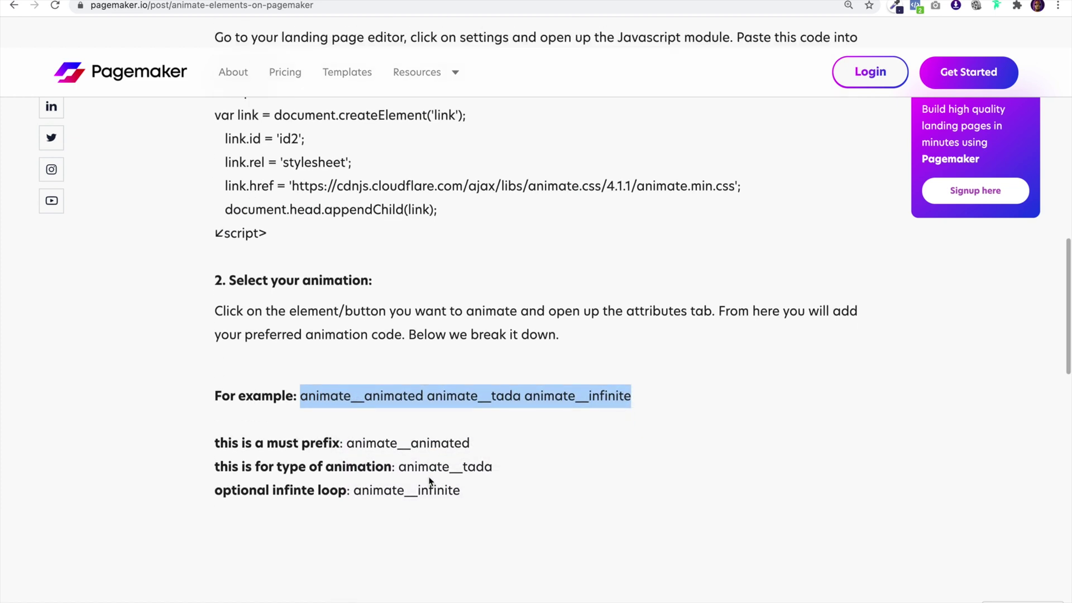
{"action": "left_click", "coordinate": [405, 426]}
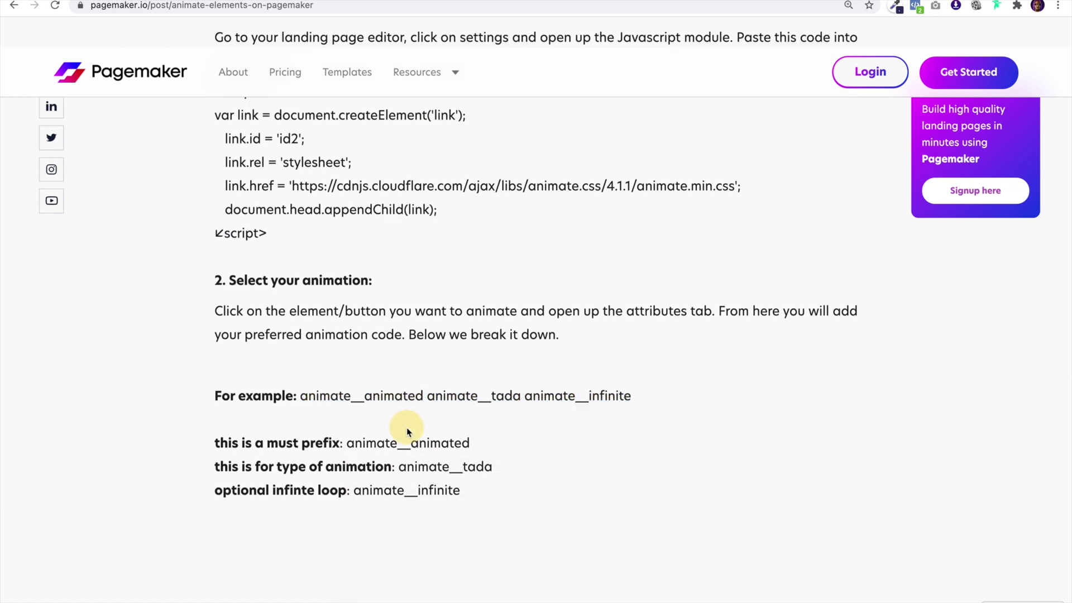
Review the animate__animated, tada and animate__infinite class explanations, previewing tada on animate.style
{"action": "left_click_drag", "start_coordinate": [474, 450], "coordinate": [216, 446]}
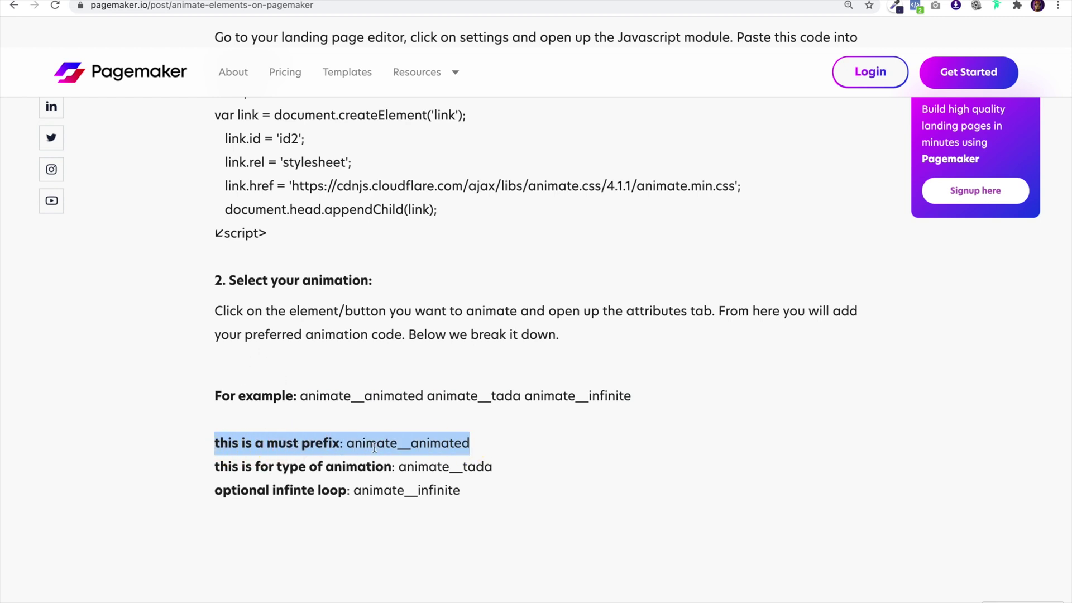
{"action": "triple_click", "coordinate": [356, 467]}
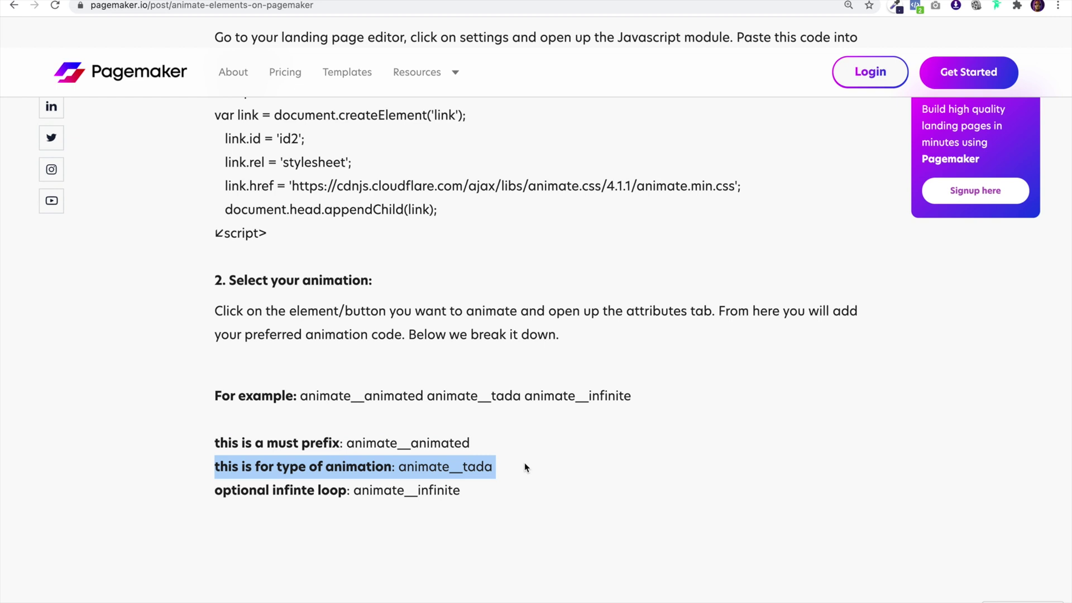
{"action": "left_click_drag", "start_coordinate": [491, 467], "coordinate": [466, 467]}
{"action": "left_click", "coordinate": [564, 1]}
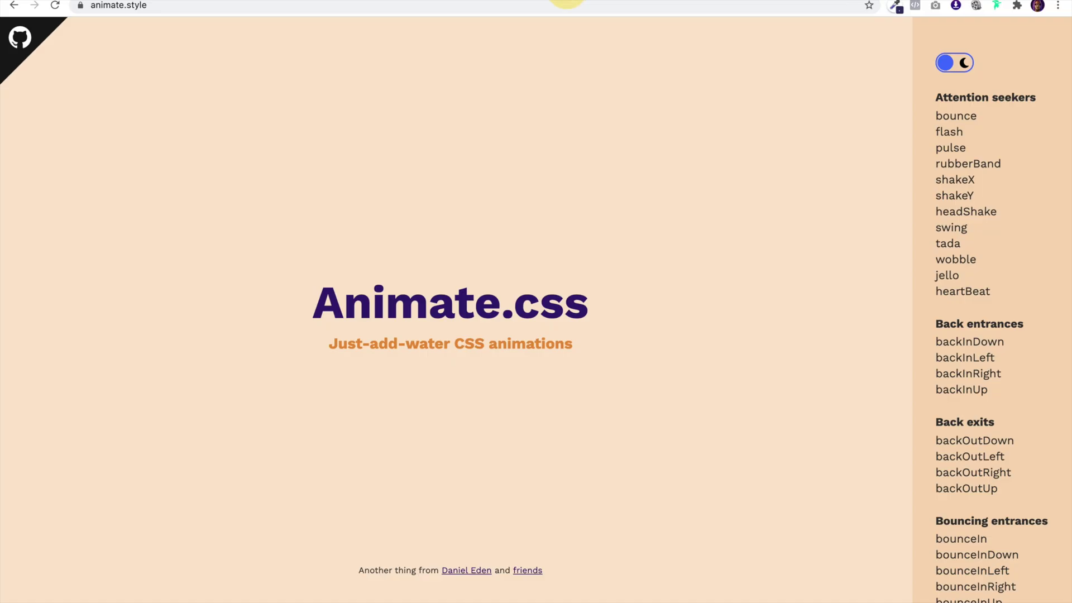
{"action": "left_click", "coordinate": [958, 246]}
{"action": "key", "text": "ctrl+shift+Tab"}
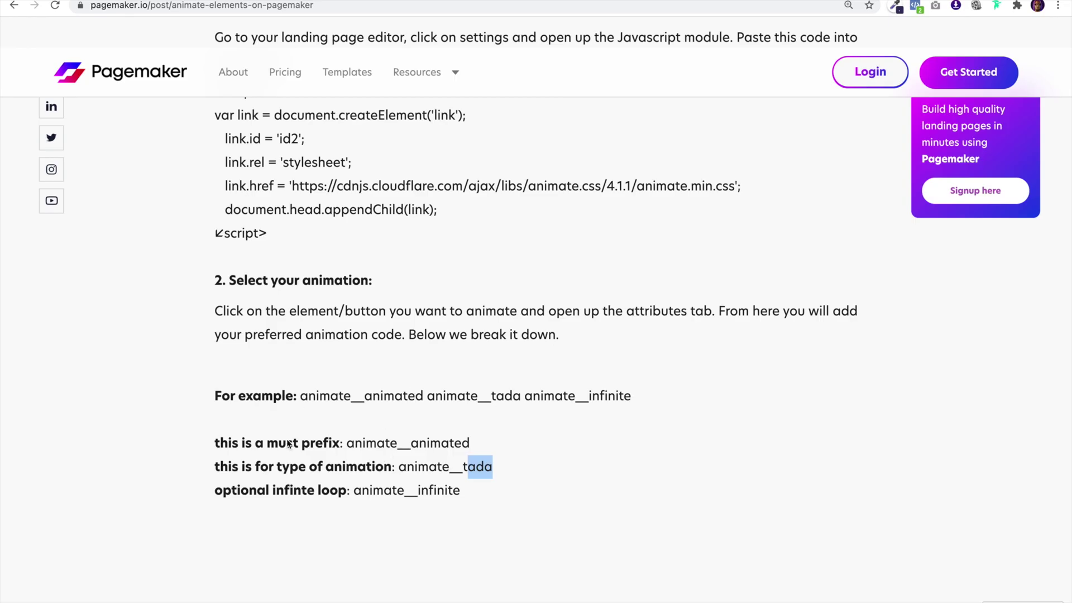
{"action": "left_click_drag", "start_coordinate": [461, 490], "coordinate": [355, 489]}
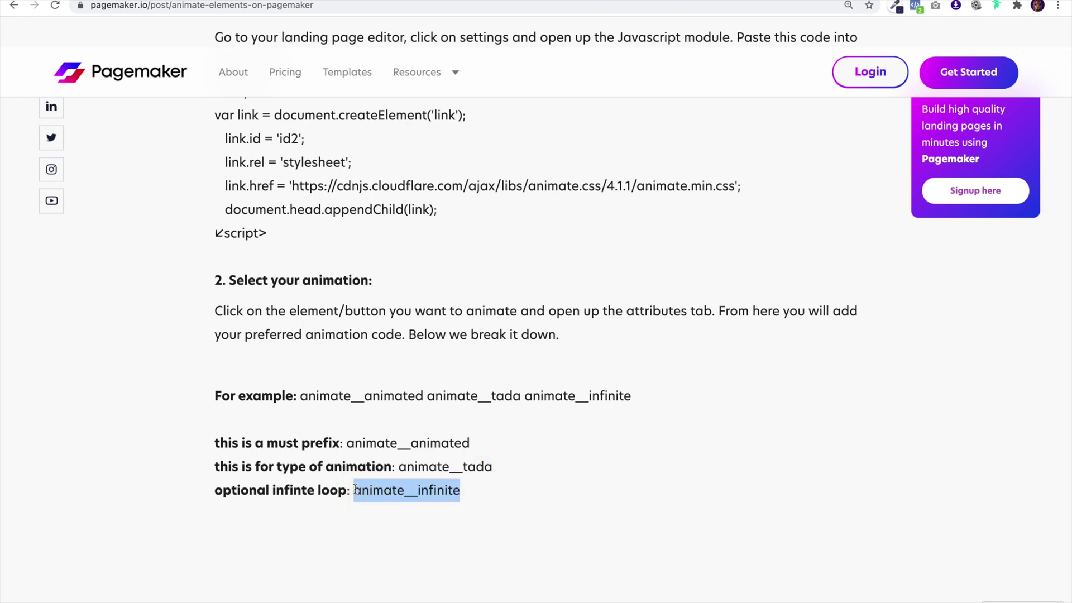
{"action": "left_click", "coordinate": [443, 413]}
Select the whole 'animate__animated animate__tada animate__infinite' line after several partial selections and copy it
{"action": "left_click_drag", "start_coordinate": [640, 398], "coordinate": [302, 396]}
{"action": "left_click", "coordinate": [302, 397]}
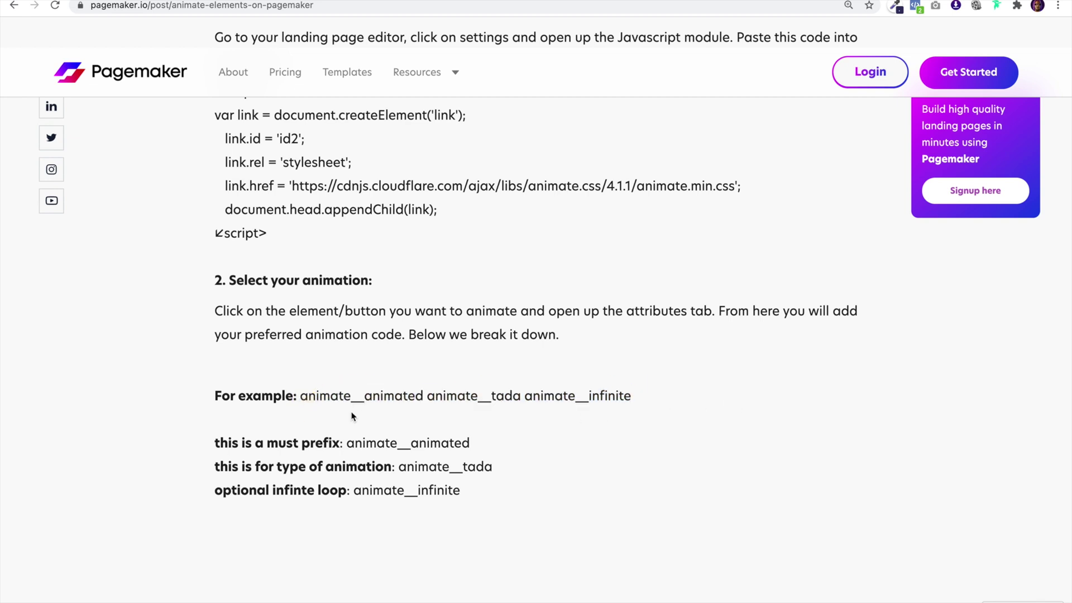
{"action": "left_click_drag", "start_coordinate": [302, 397], "coordinate": [639, 408]}
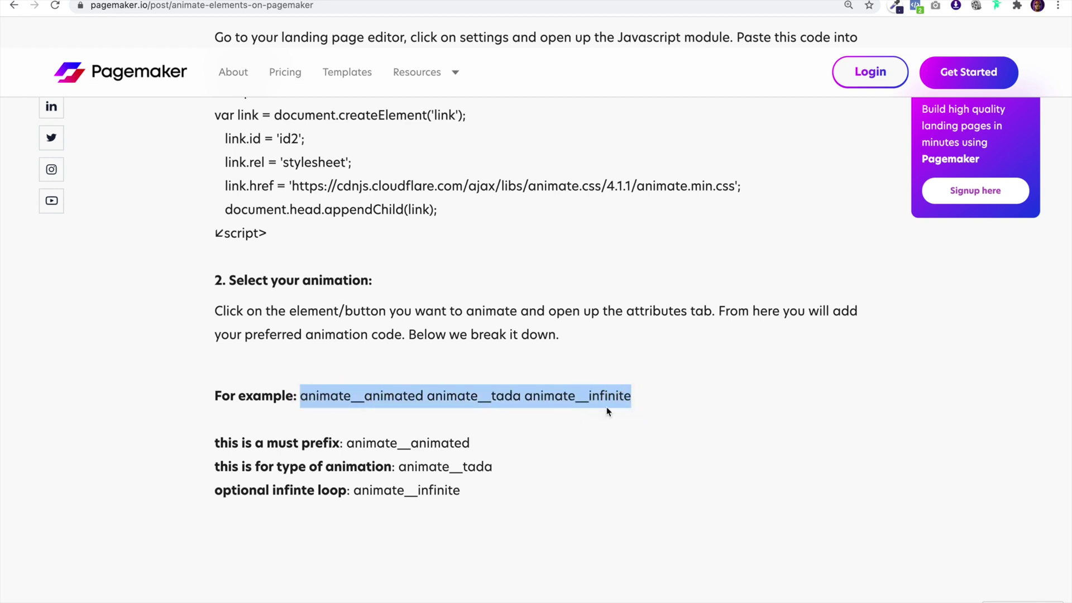
{"action": "left_click", "coordinate": [517, 395]}
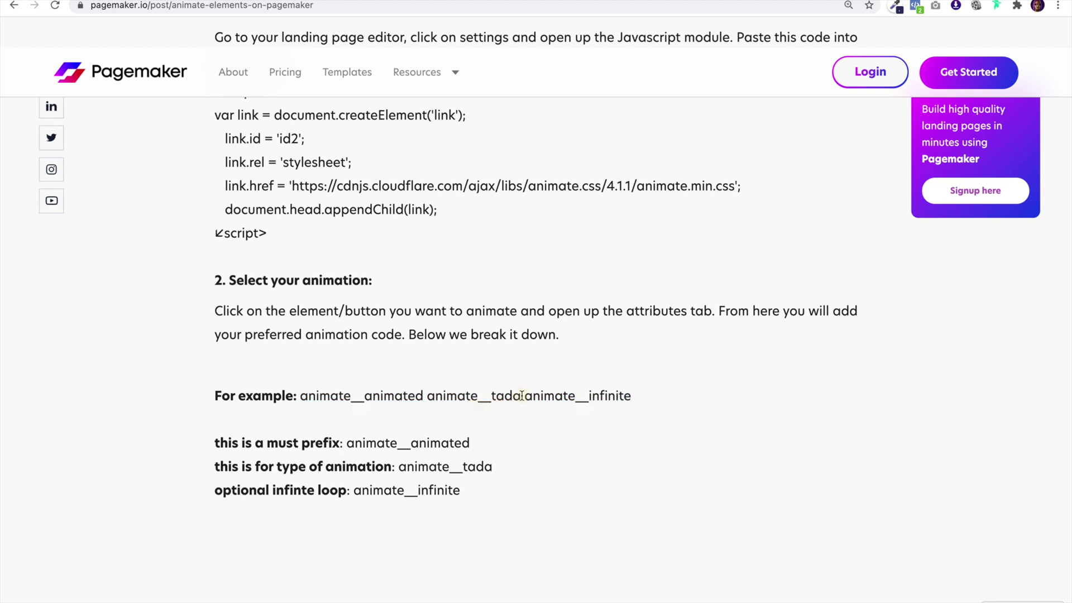
{"action": "left_click_drag", "start_coordinate": [520, 395], "coordinate": [427, 395]}
{"action": "left_click", "coordinate": [522, 403]}
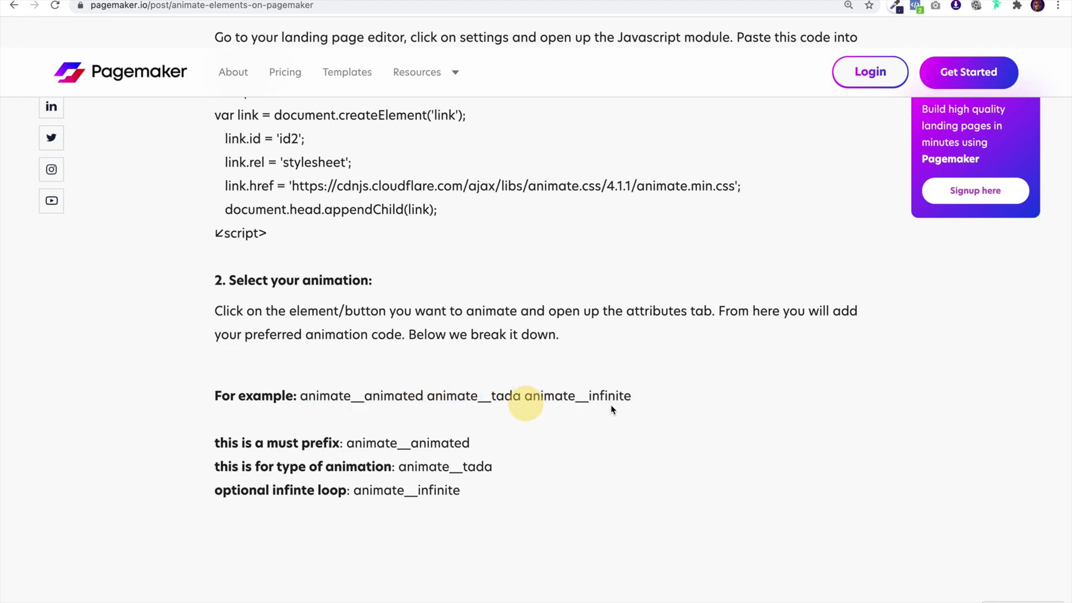
{"action": "left_click_drag", "start_coordinate": [633, 396], "coordinate": [431, 393]}
{"action": "left_click", "coordinate": [564, 395]}
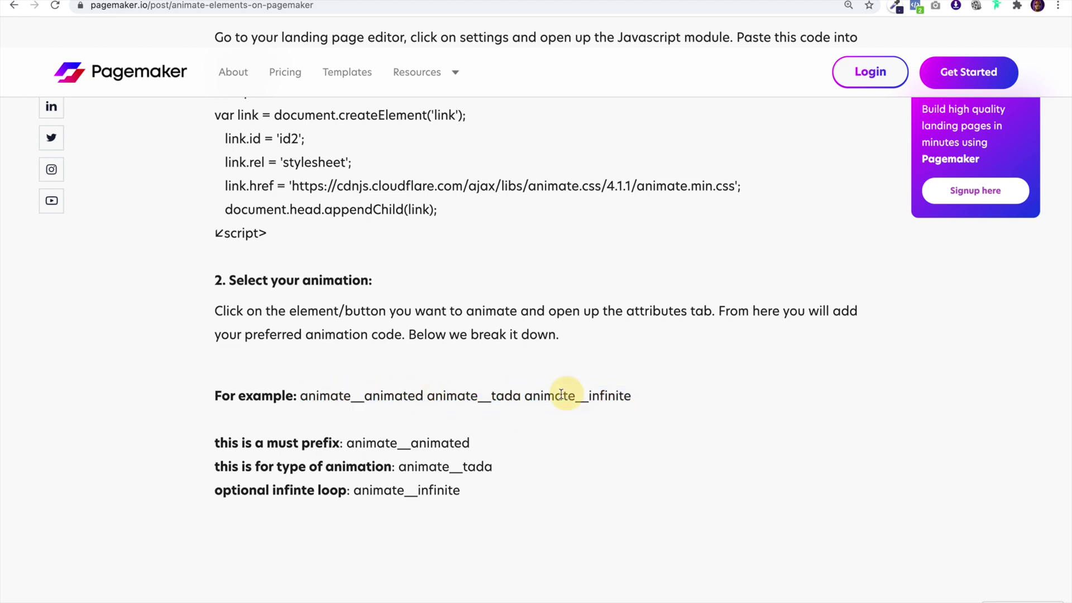
{"action": "left_click_drag", "start_coordinate": [524, 396], "coordinate": [299, 396]}
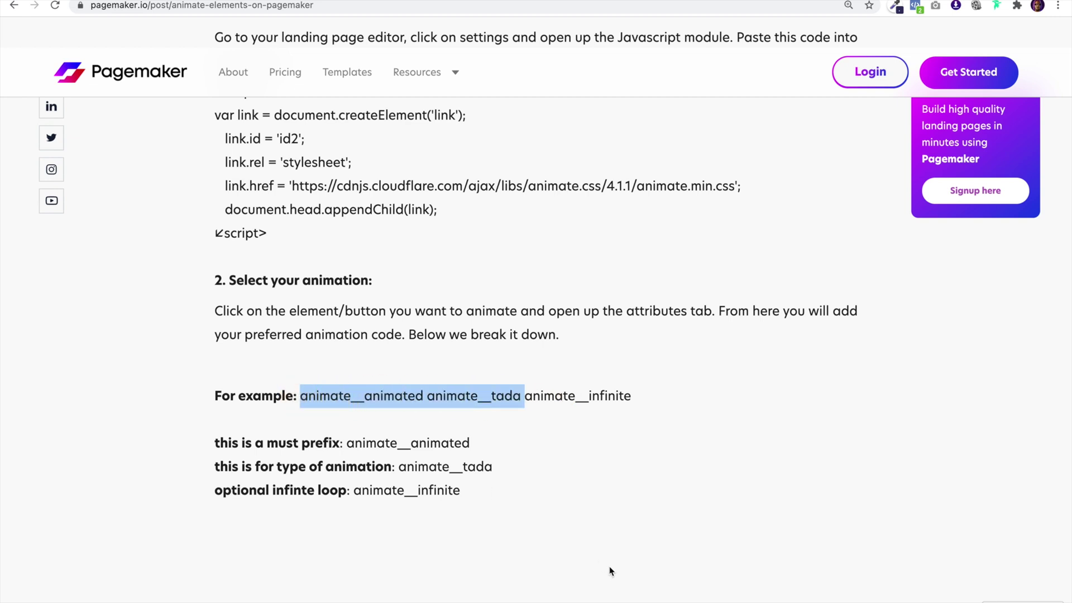
{"action": "left_click", "coordinate": [621, 395]}
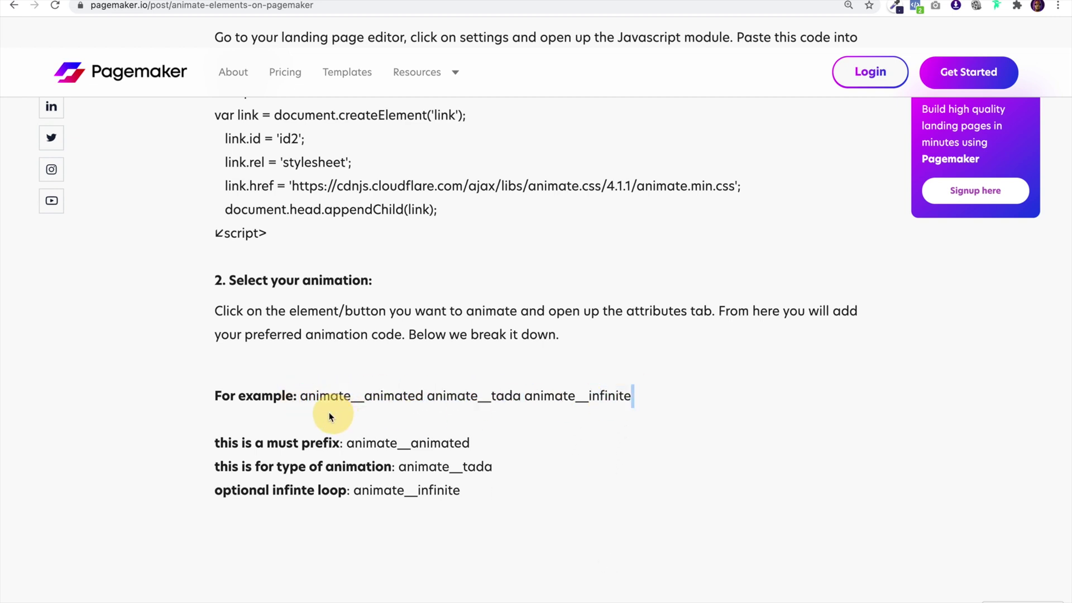
{"action": "left_click_drag", "start_coordinate": [330, 416], "coordinate": [299, 395]}
{"action": "right_click", "coordinate": [331, 394]}
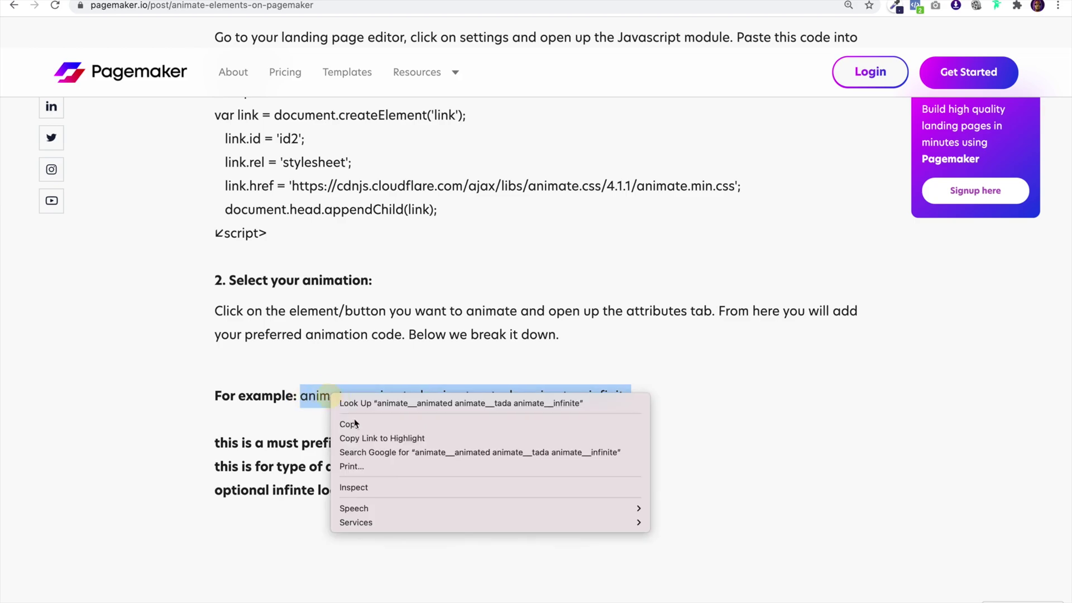
{"action": "left_click", "coordinate": [355, 424]}
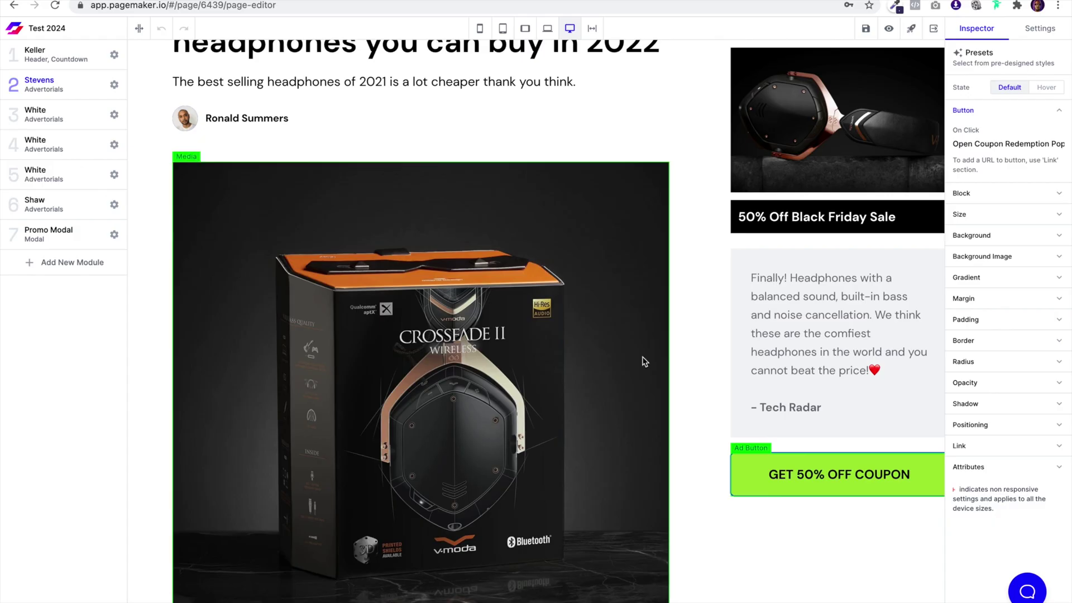
Paste 'animate__animated animate__tada animate__infinite' into the coupon button's CSS Classes attribute
{"action": "left_click", "coordinate": [969, 466]}
{"action": "left_click", "coordinate": [975, 500]}
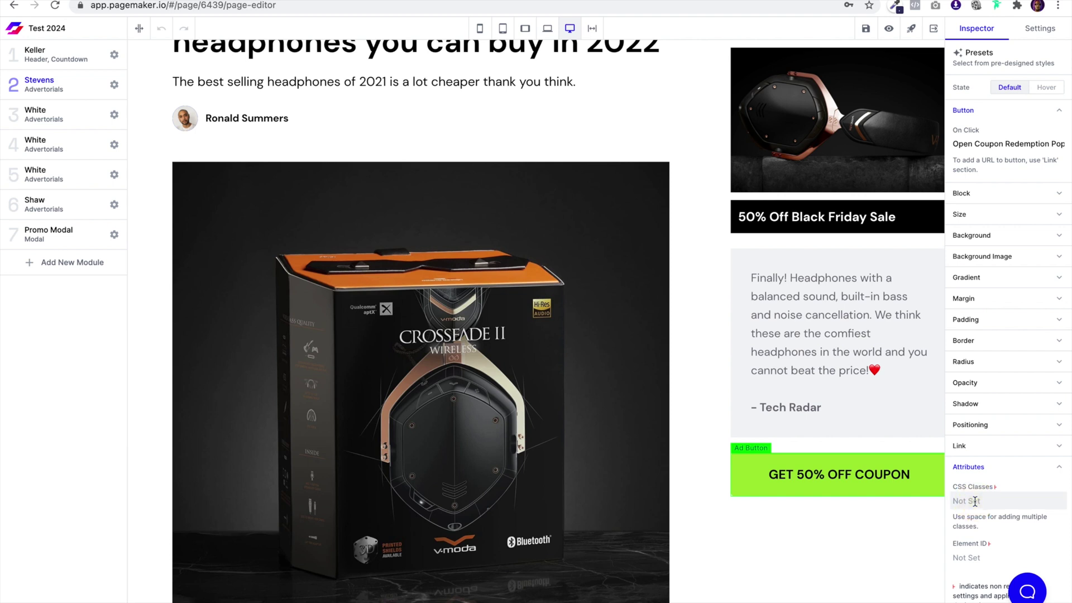
{"action": "key", "text": "ctrl+v"}
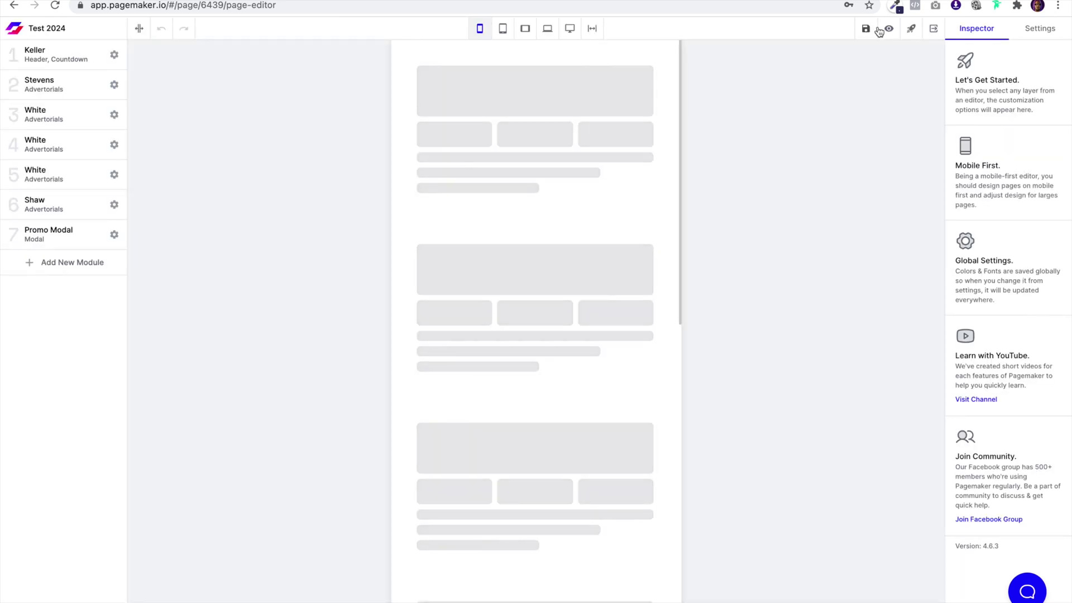
Open the draft preview and scroll down to the shaking GET 50% OFF COUPON button
{"action": "left_click", "coordinate": [889, 31]}
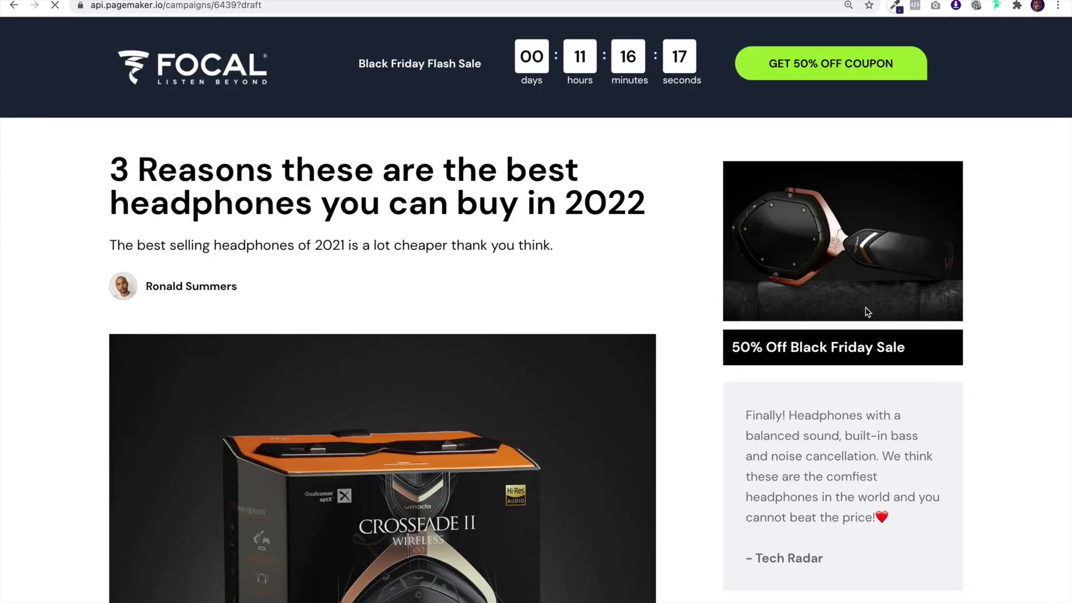
{"action": "scroll", "coordinate": [830, 371], "scroll_direction": "down", "scroll_amount": 1}
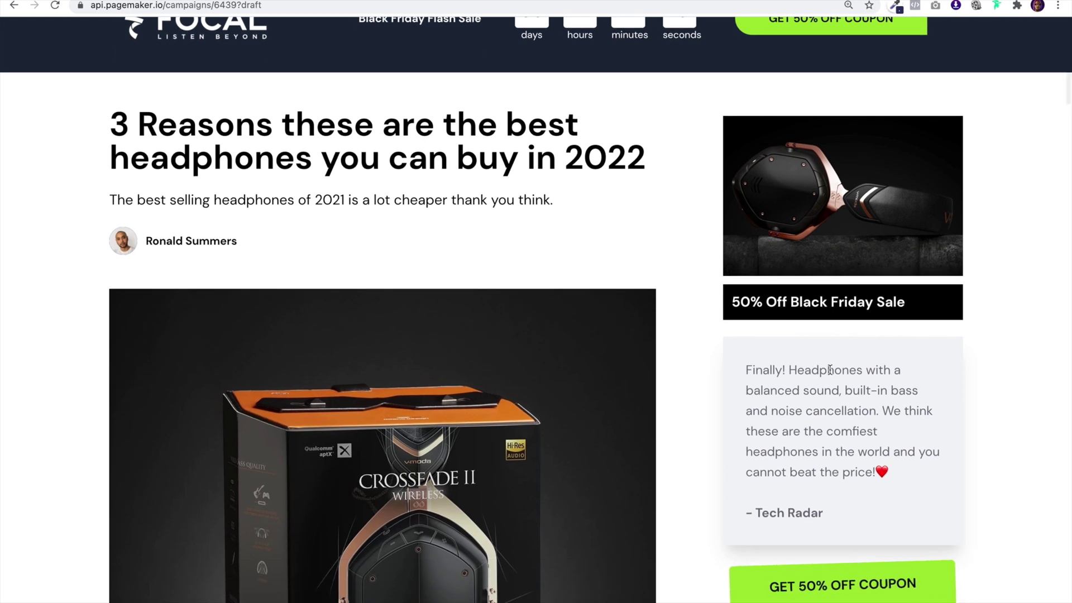